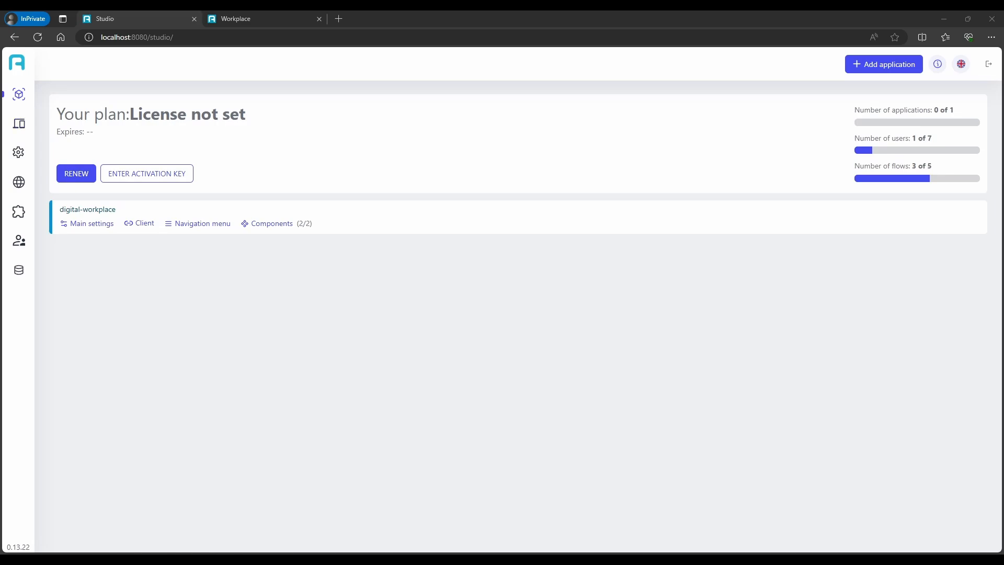
Open the application definitions list and create a new component
mouse_move(27, 128)
left_click(50, 146)
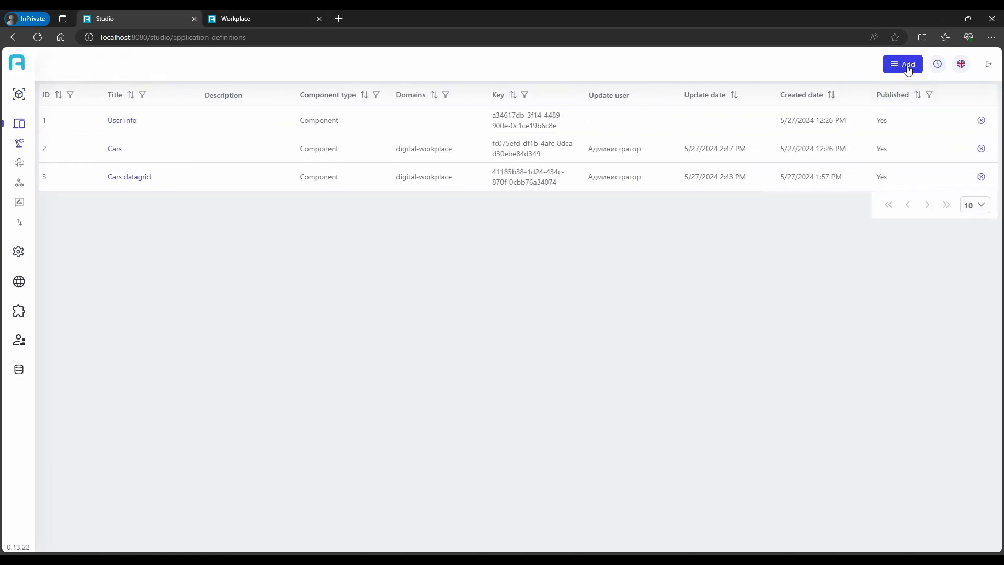
left_click(903, 64)
left_click(901, 91)
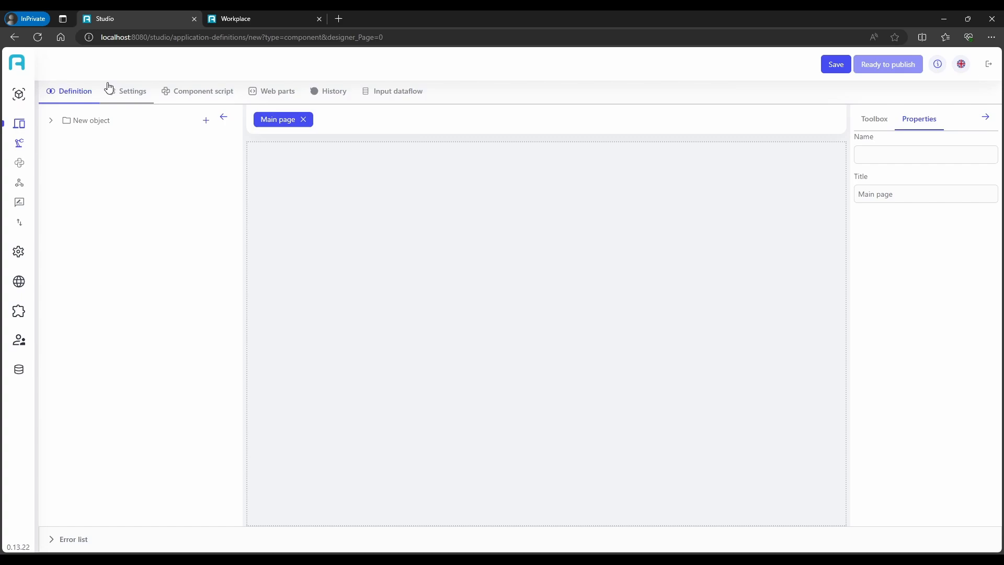
Title the new component "ListView for cars" and assign it to the digital-workplace domain
left_click(110, 88)
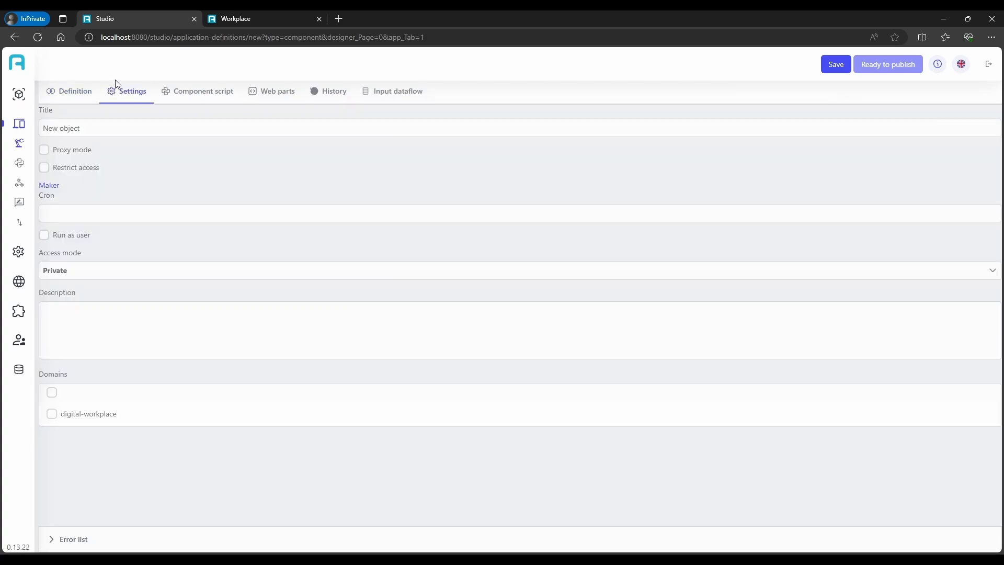
left_click(114, 126)
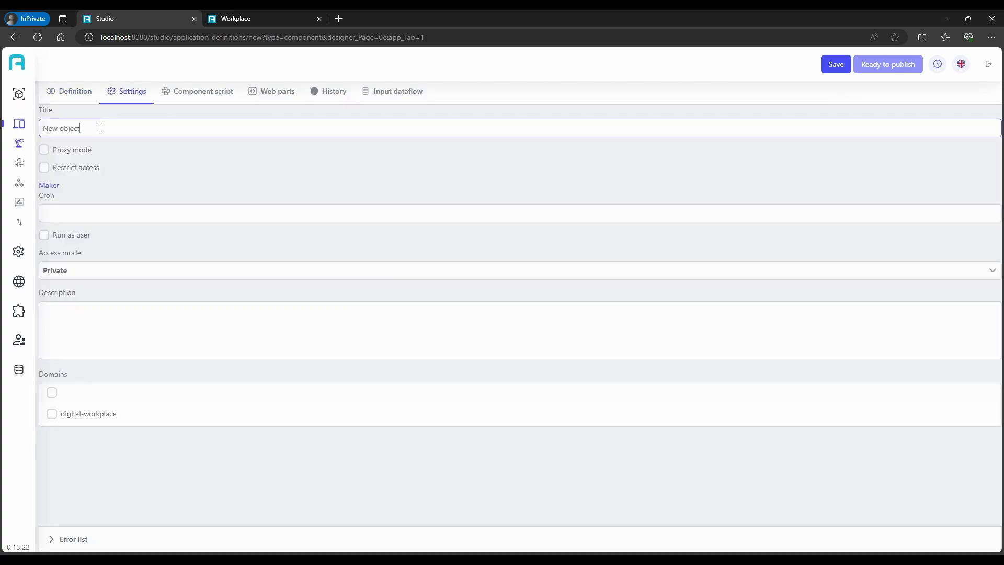
key("ctrl+a")
mouse_move(4, 128)
type("L")
left_click(52, 415)
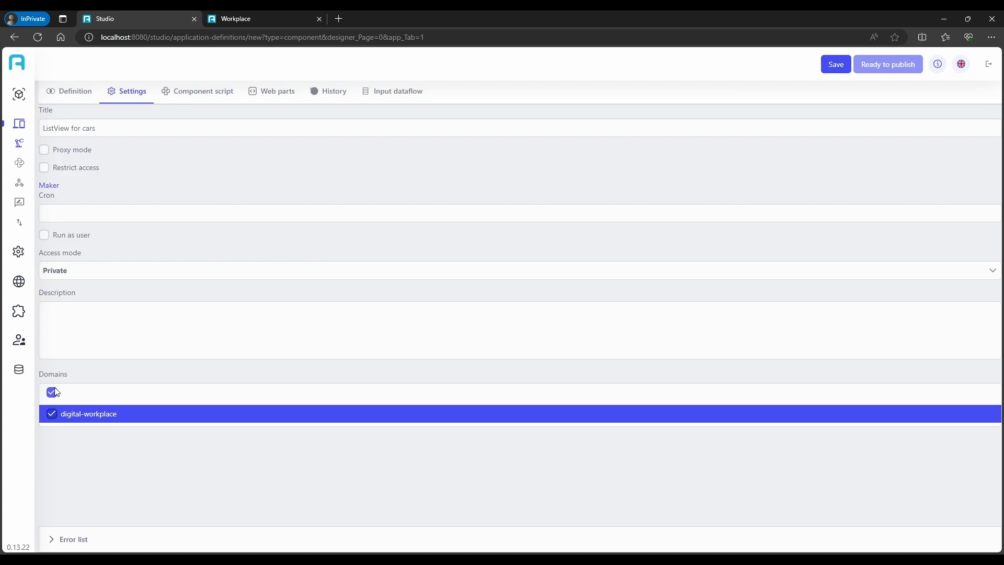
Place a layout panel on the main page of the component's definition and nest two panels inside it
left_click(57, 92)
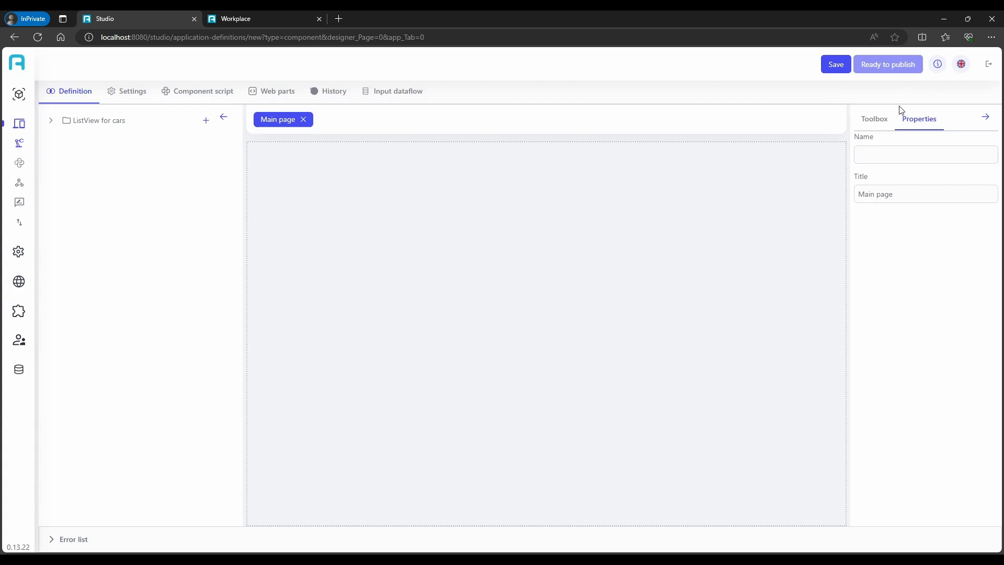
left_click(887, 120)
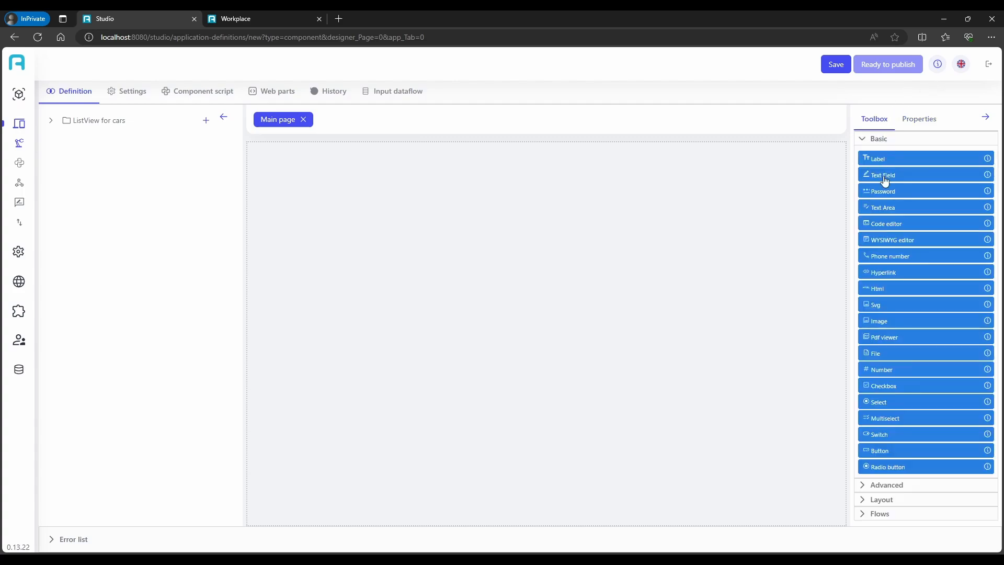
left_click(891, 487)
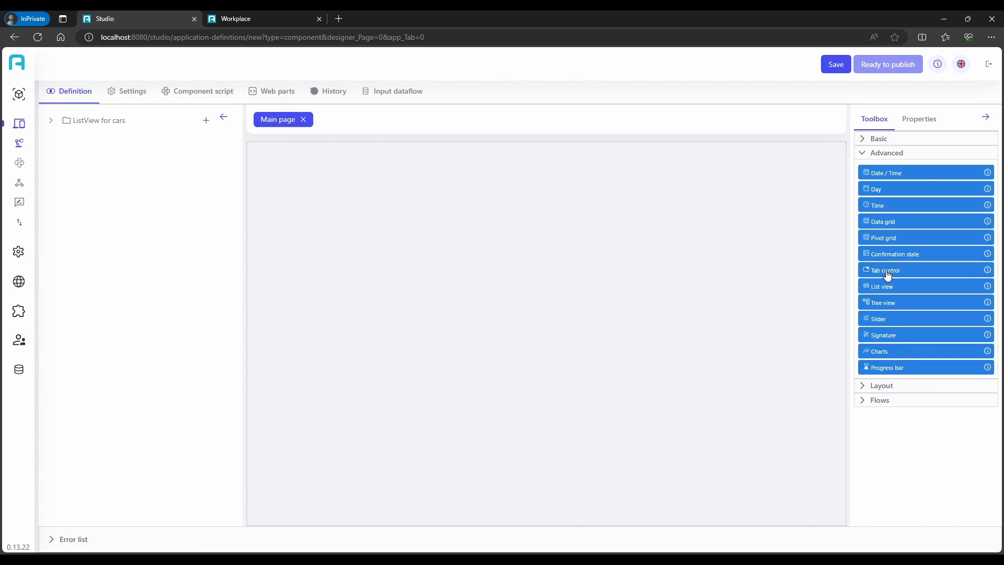
left_click(891, 387)
left_click_drag(881, 207, 699, 205)
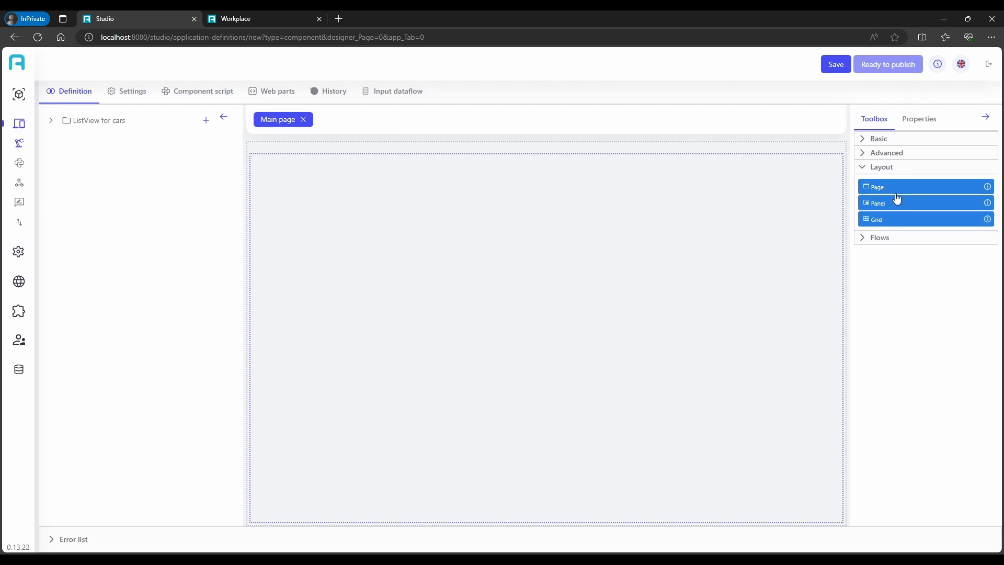
left_click_drag(897, 199, 702, 224)
left_click_drag(868, 204, 311, 159)
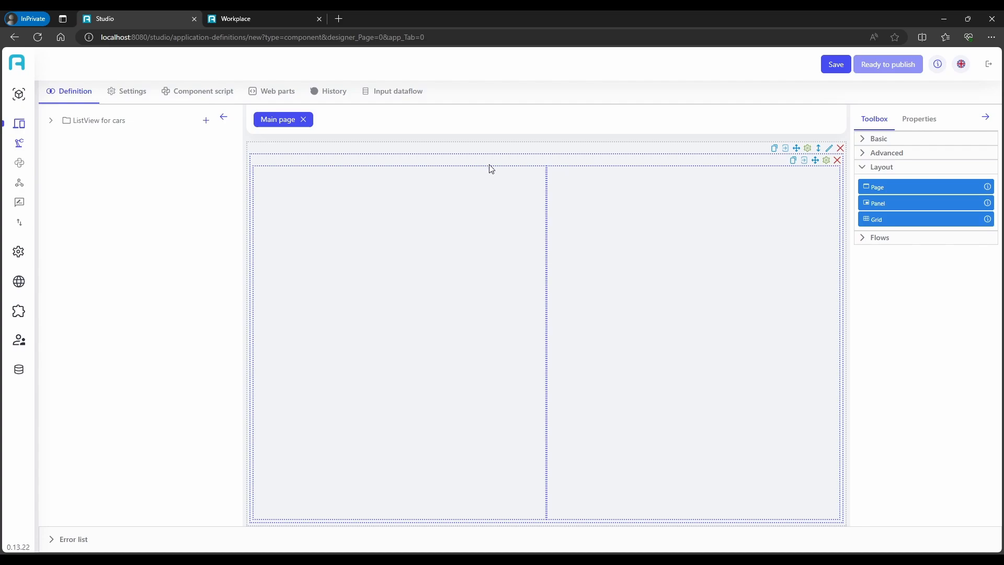
Set the outer stack panel's orientation to Vertical
left_click(827, 160)
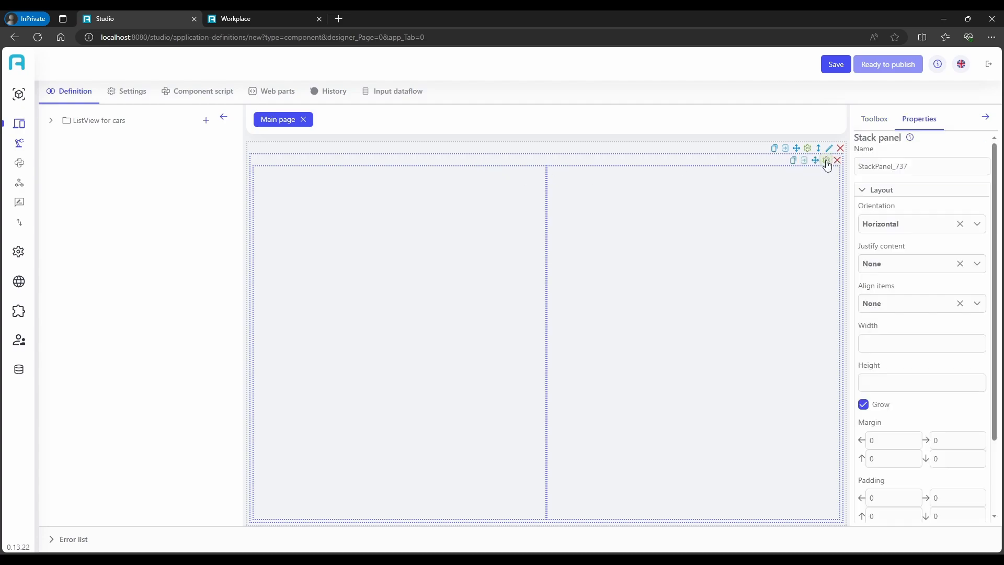
left_click(888, 224)
left_click(900, 267)
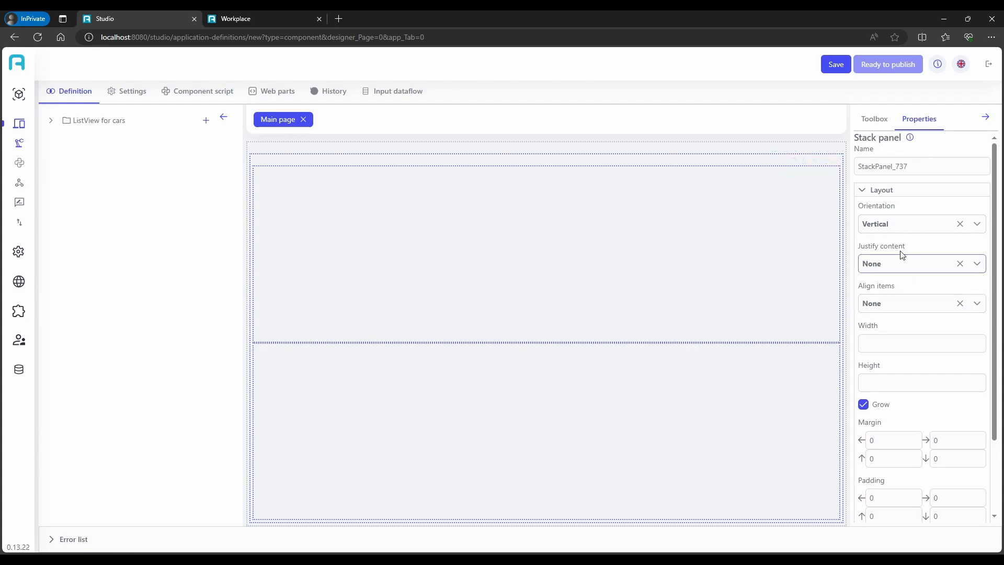
Add a List view to the lower nested panel and set its component to Cars
left_click(873, 125)
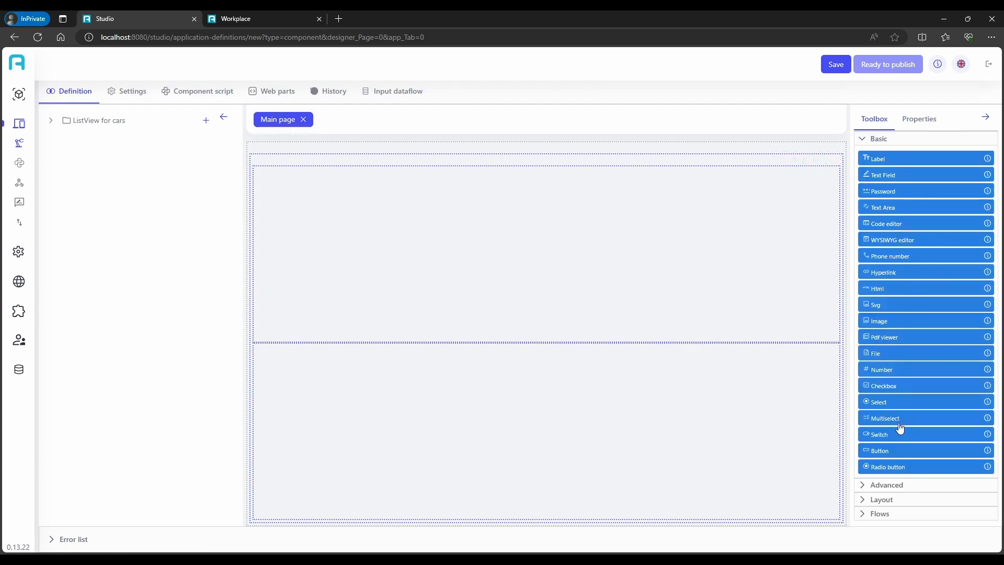
left_click(893, 485)
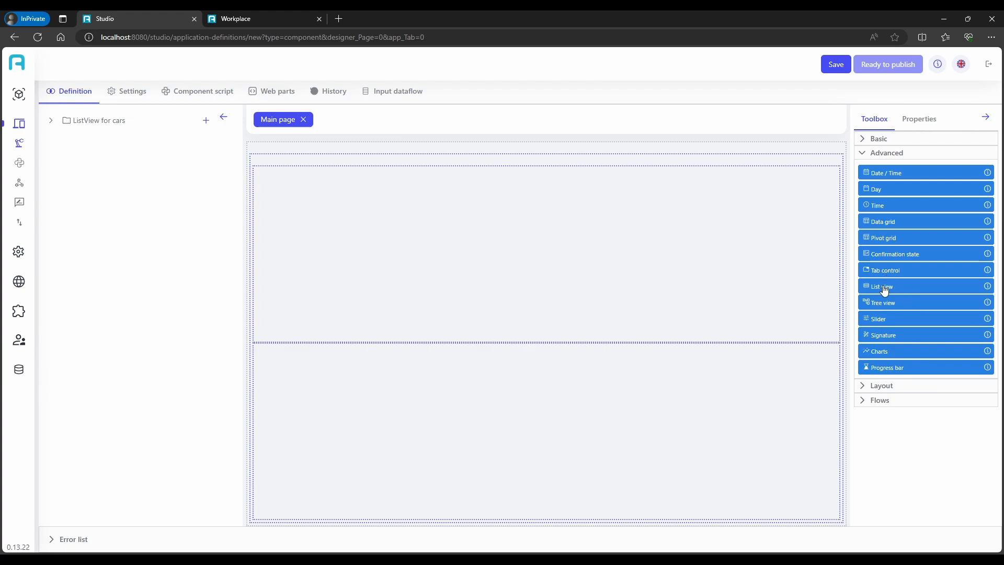
left_click_drag(883, 289, 585, 396)
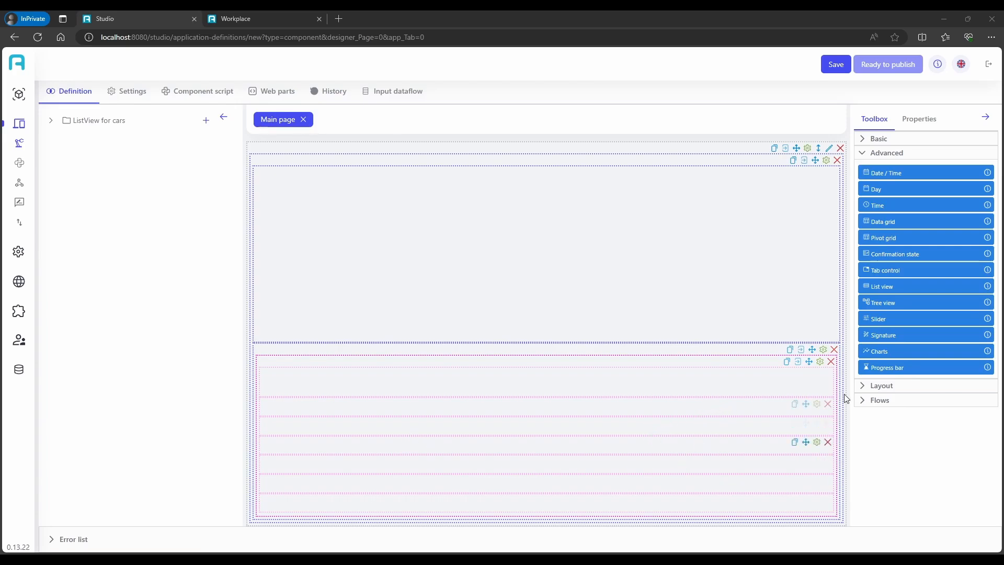
left_click(820, 362)
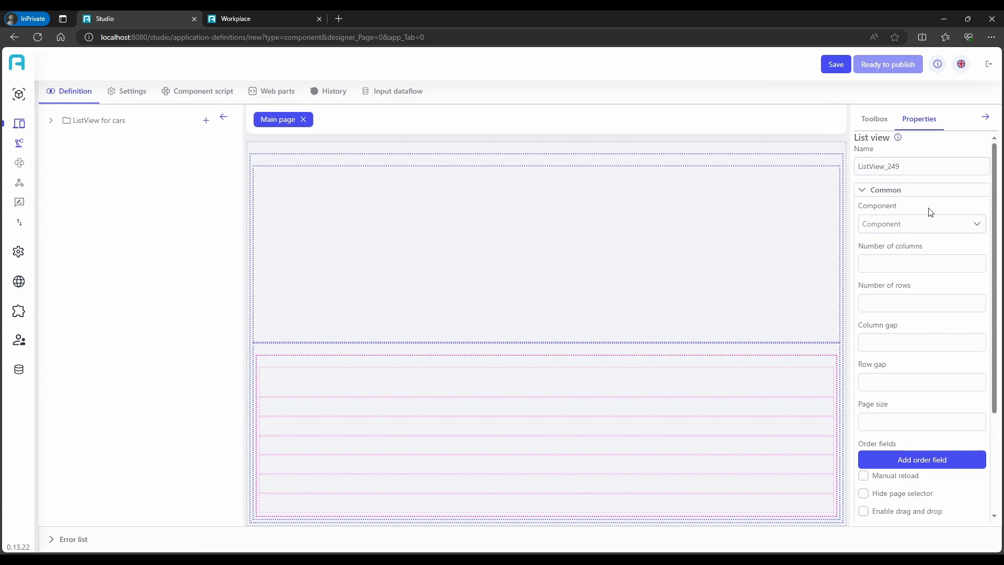
left_click(928, 224)
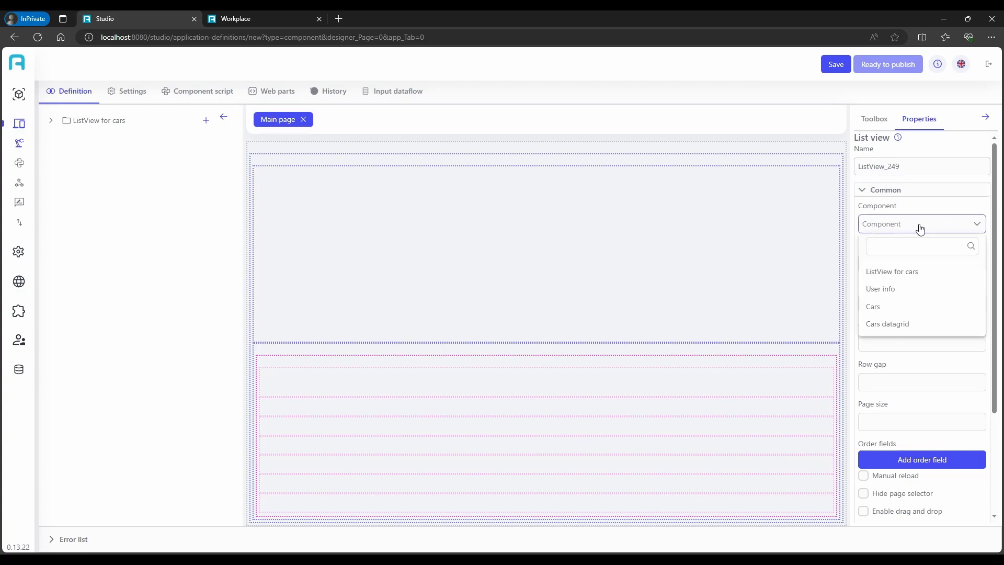
left_click(894, 312)
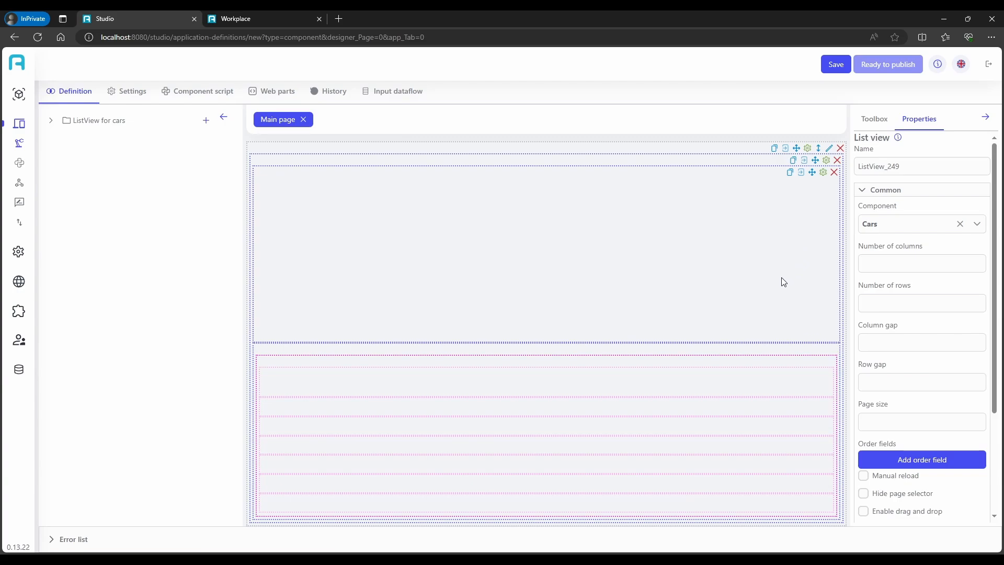
Add three layout panels side by side inside the list view's row template
left_click(875, 120)
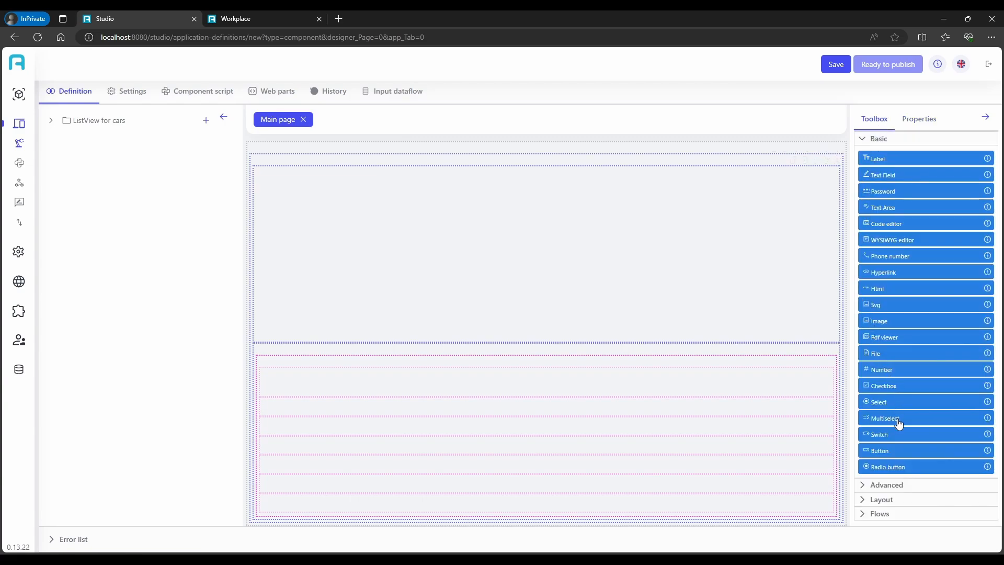
left_click(882, 500)
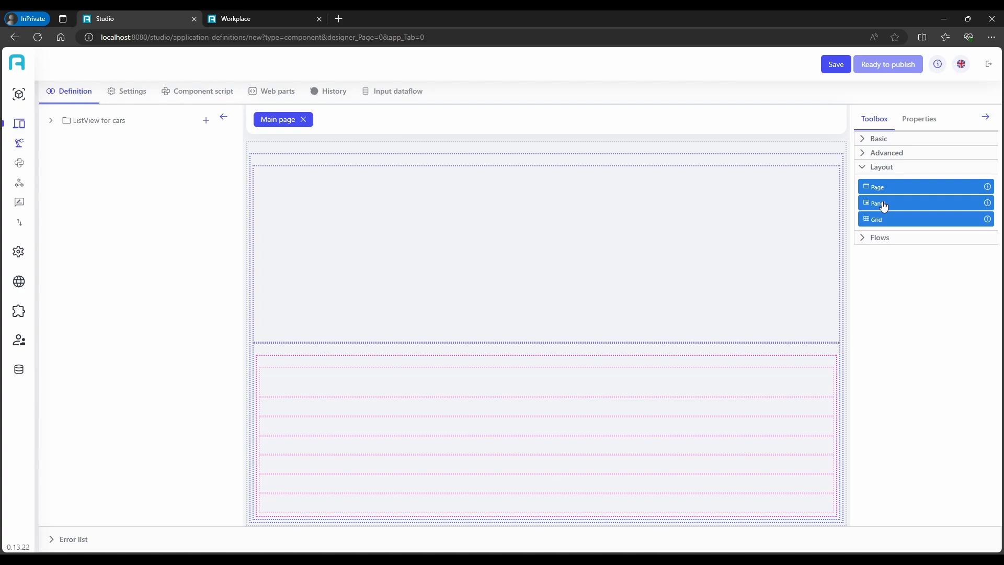
left_click_drag(884, 207, 283, 384)
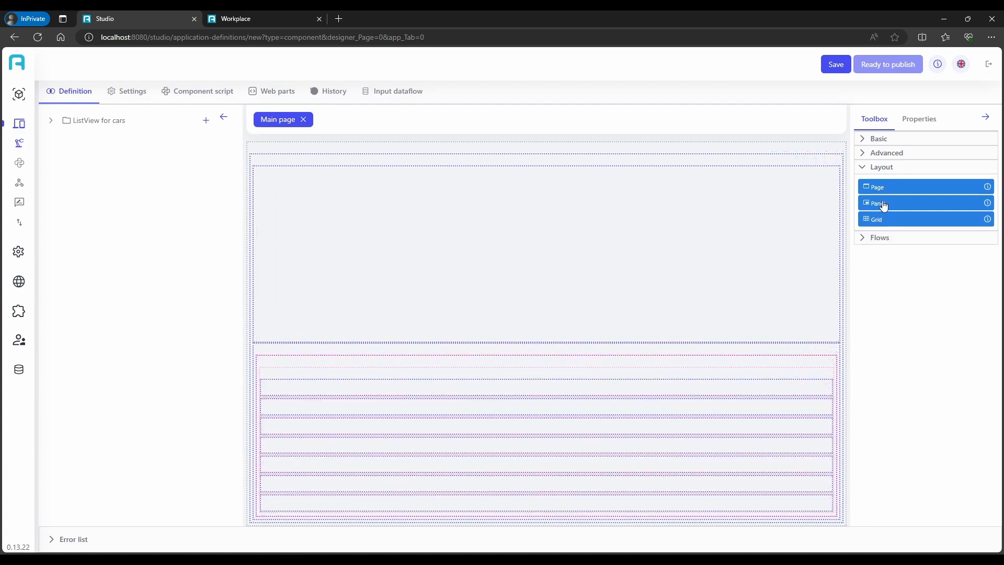
left_click_drag(883, 206, 265, 382)
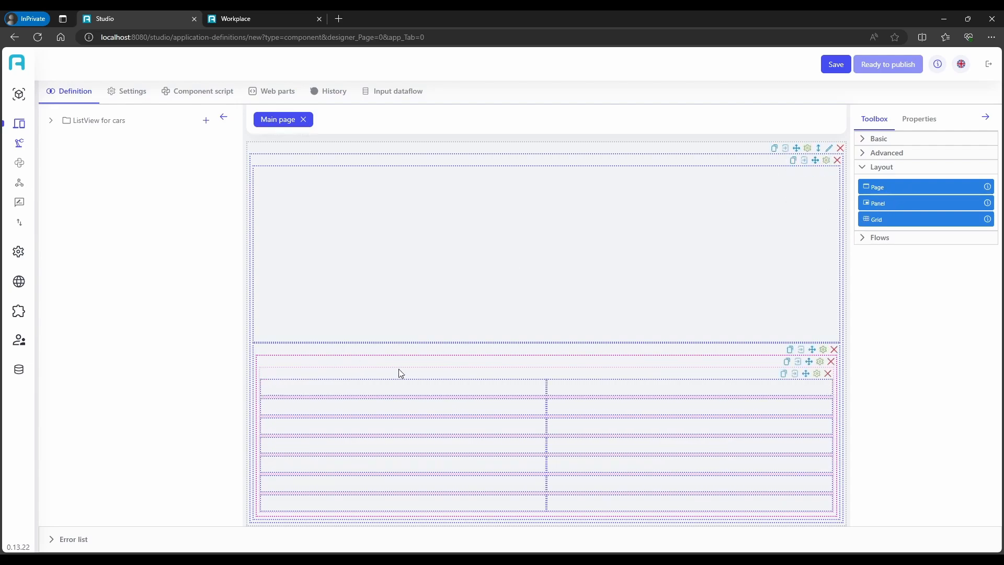
left_click_drag(875, 206, 264, 374)
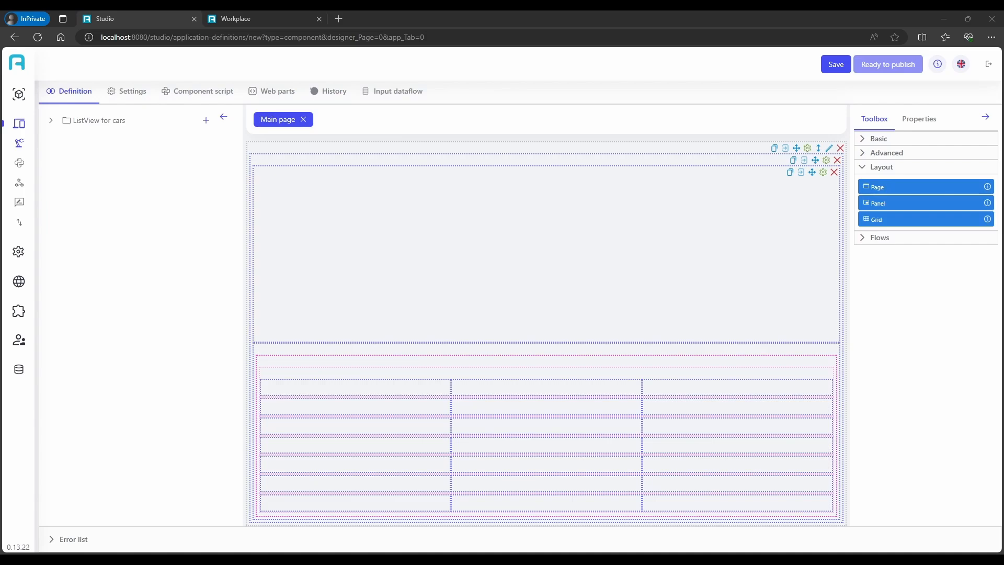
Place two labels in each of the three panels of the list view row
left_click(879, 139)
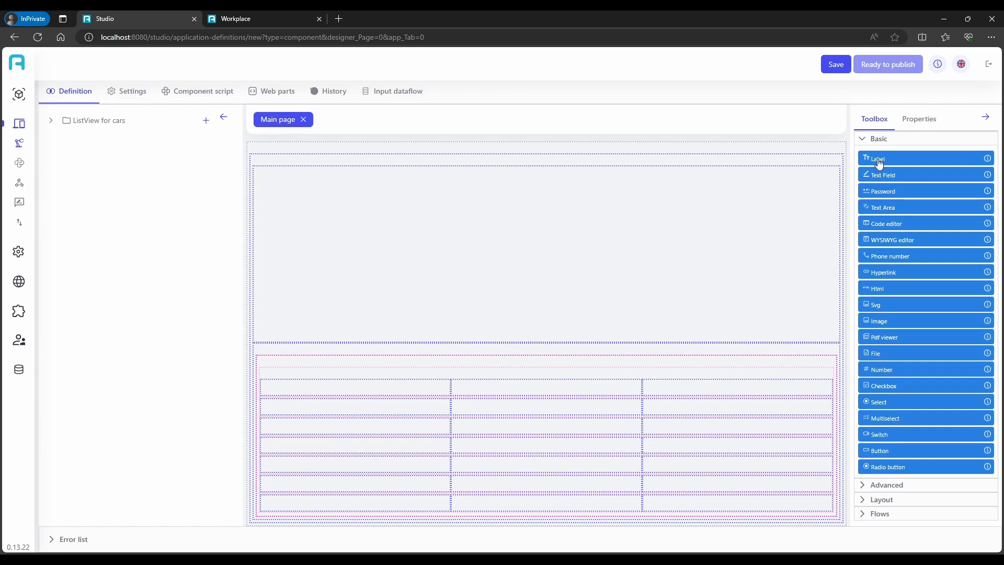
left_click_drag(879, 163, 300, 396)
left_click_drag(879, 158, 390, 270)
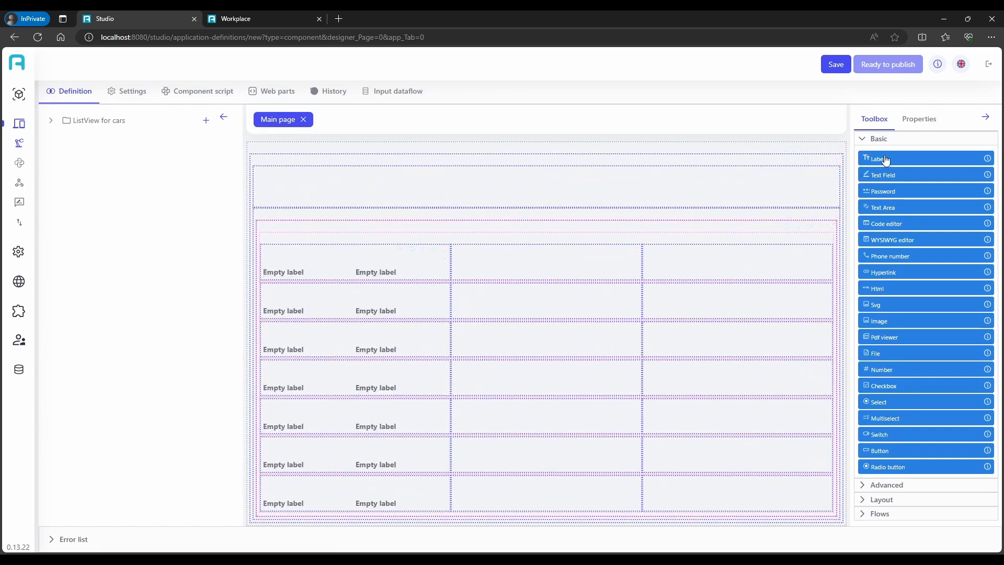
left_click_drag(883, 162, 538, 265)
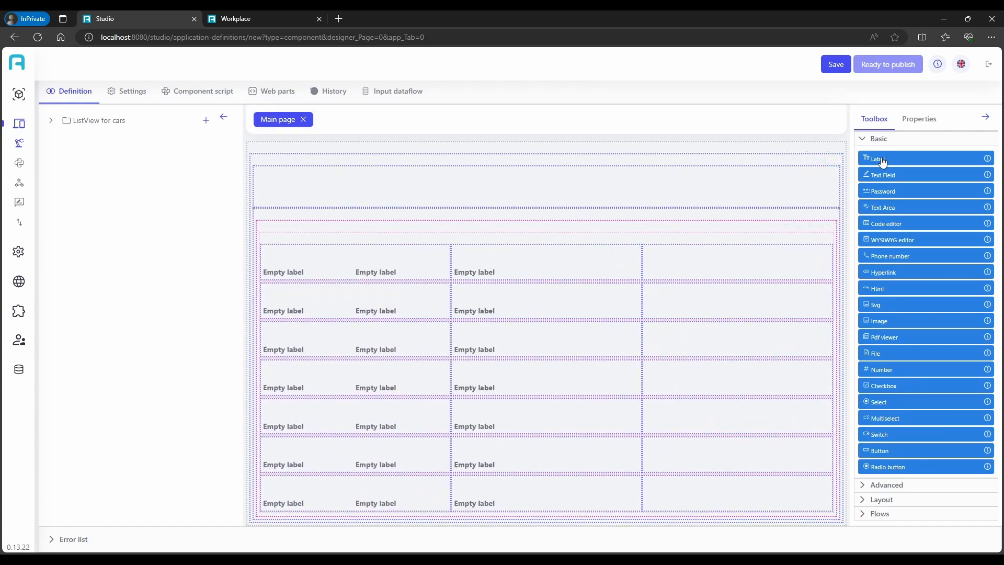
left_click_drag(881, 162, 554, 273)
left_click_drag(883, 163, 722, 269)
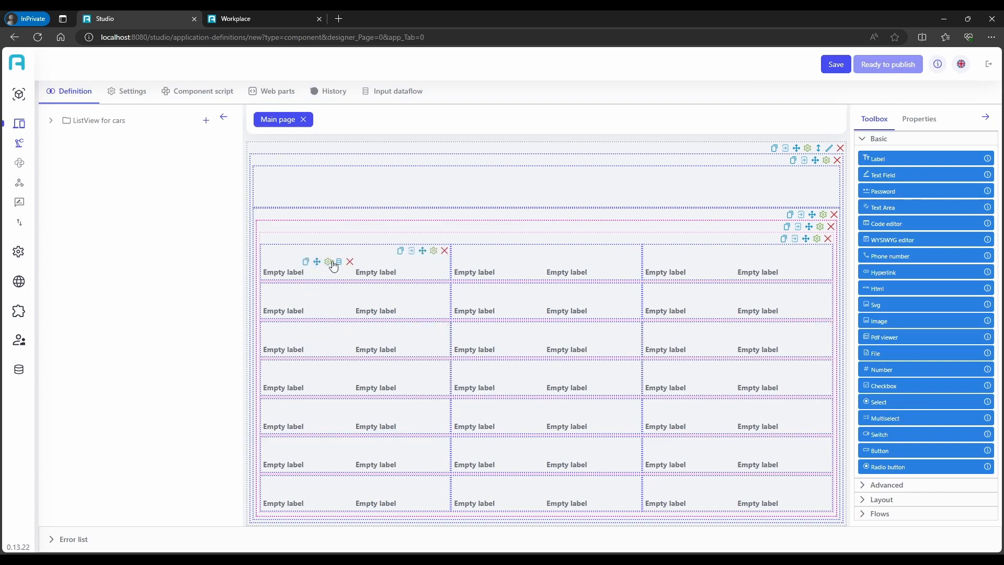
Set the translation value of the first label in the first row panel to "Brand"
left_click(329, 261)
left_click(937, 445)
left_click(885, 372)
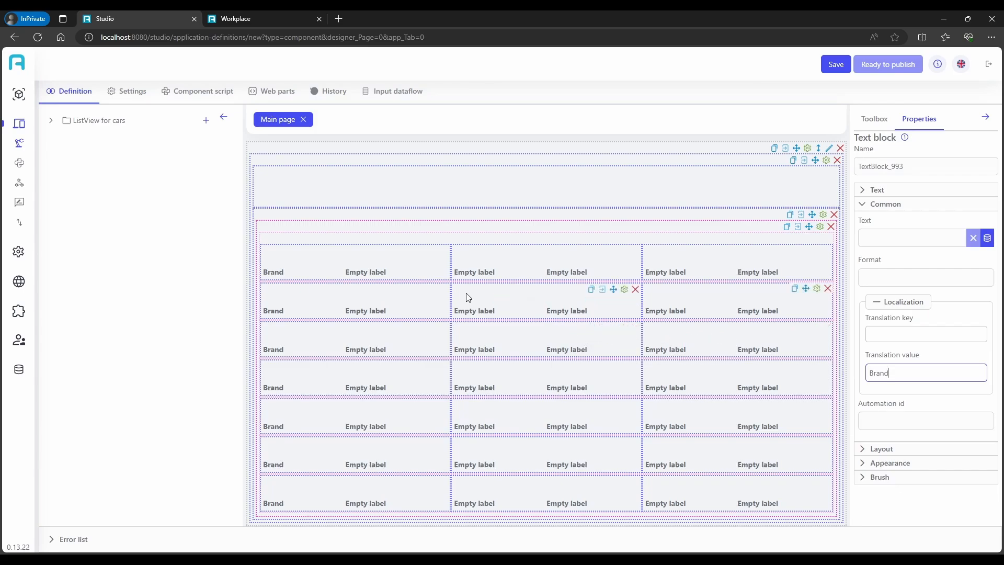
Bind the empty label beside the Brand label to the car_fullname field
left_click(432, 262)
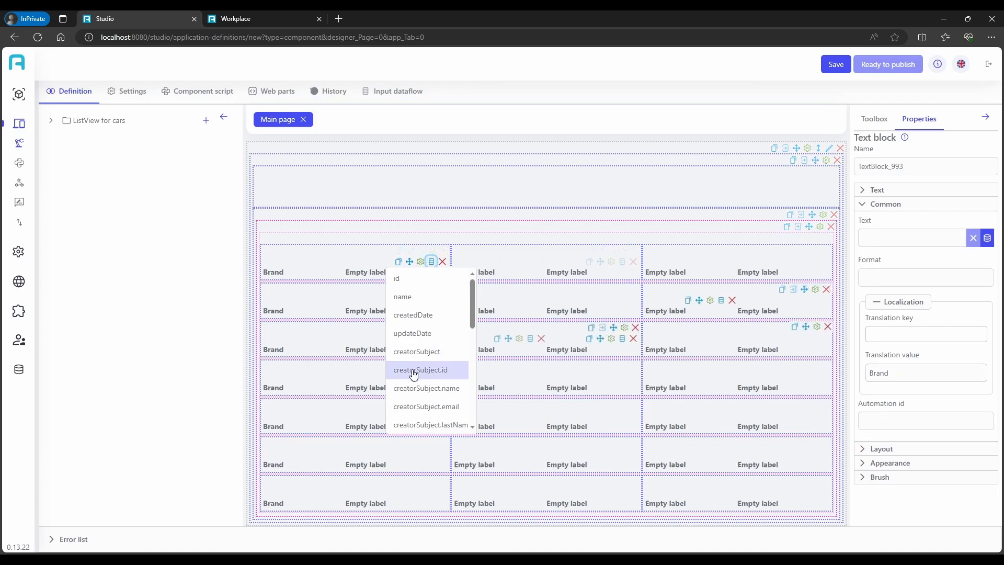
scroll(418, 377, "down", 5)
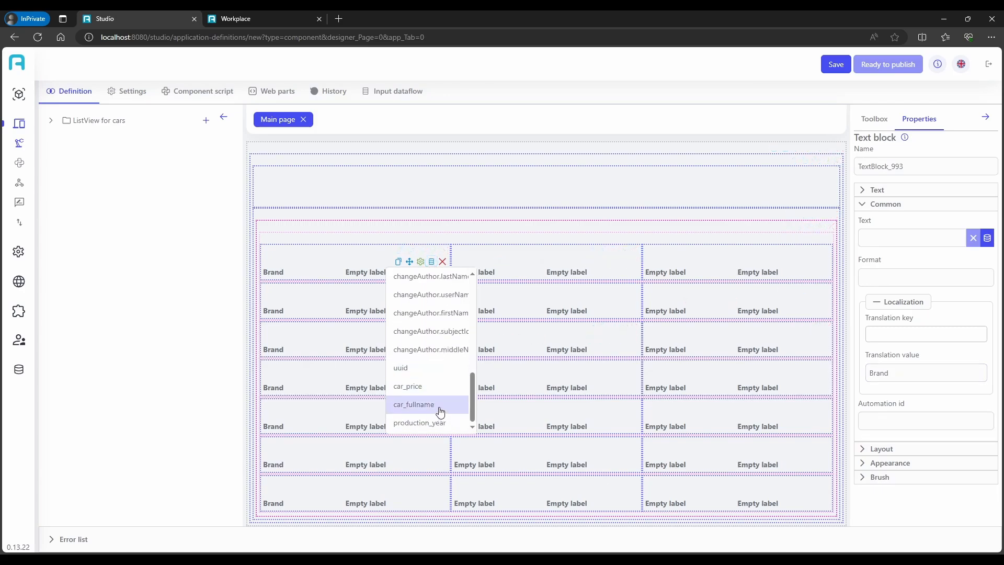
left_click(436, 405)
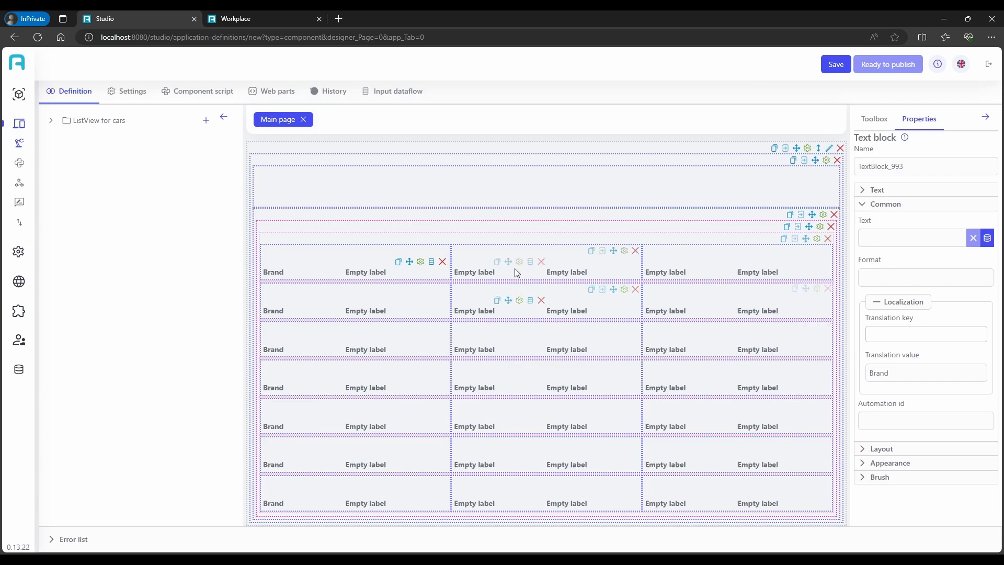
Set the translation value of the middle panel's first label to "Production year:" and change the Brand label to "Brand:"
left_click(520, 266)
left_click(892, 369)
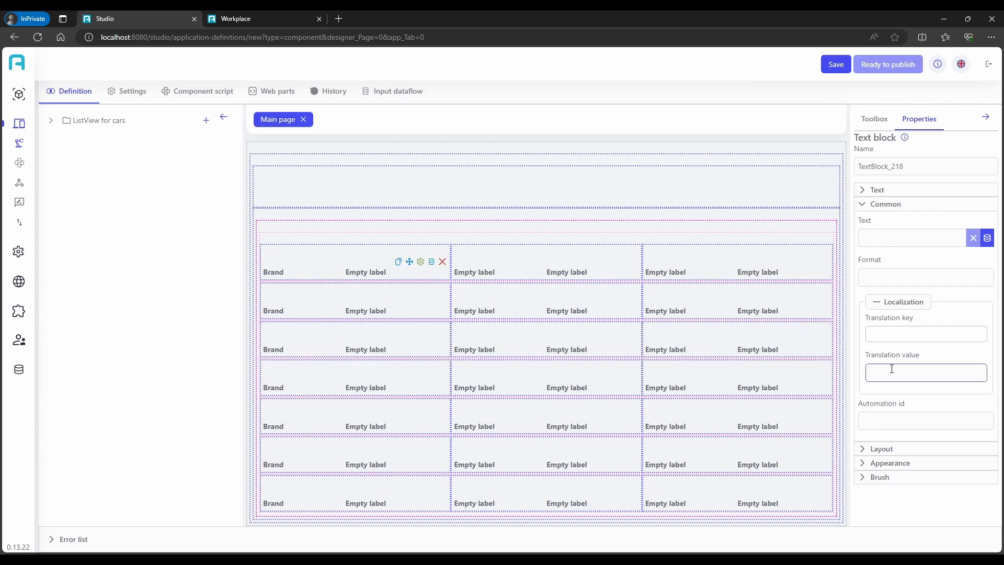
type("Production year:")
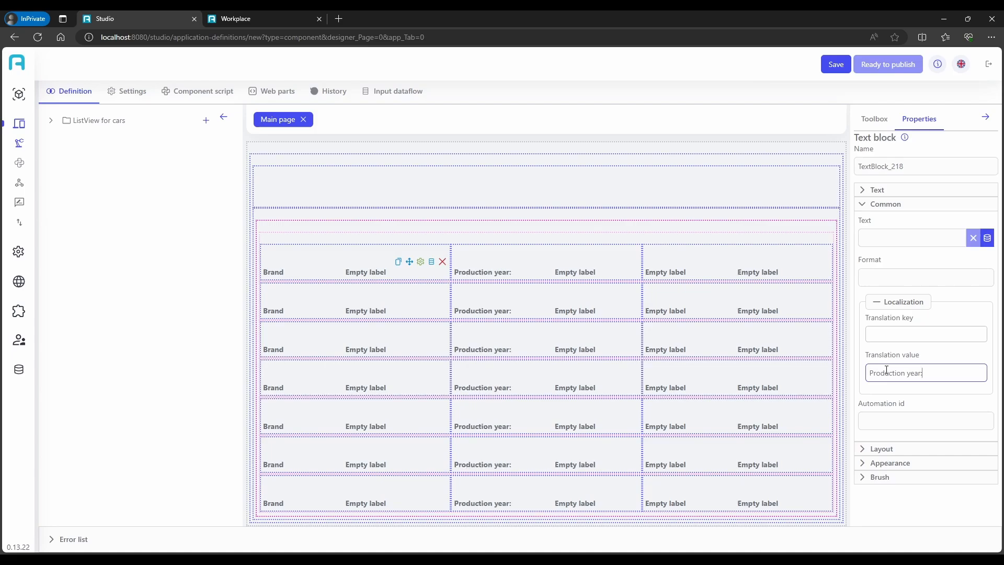
left_click(318, 263)
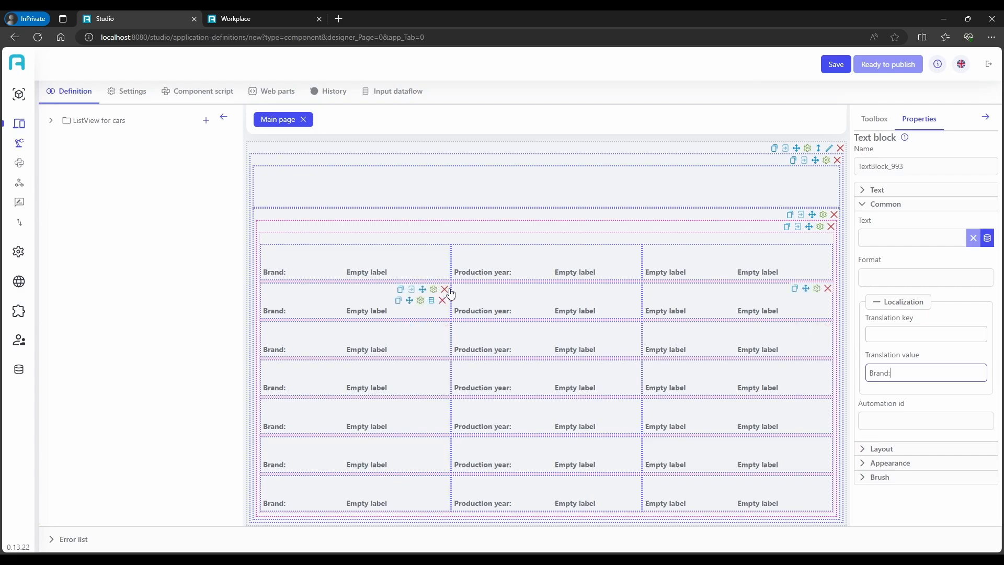
Bind the empty label beside the "Production year:" label to the production_year field
left_click(621, 261)
scroll(623, 366, "down", 10)
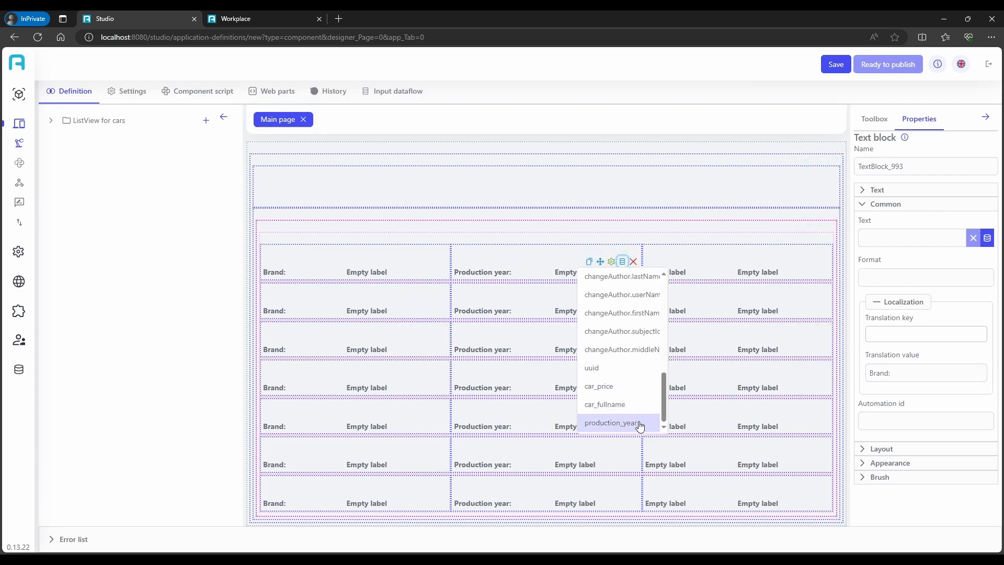
left_click(639, 424)
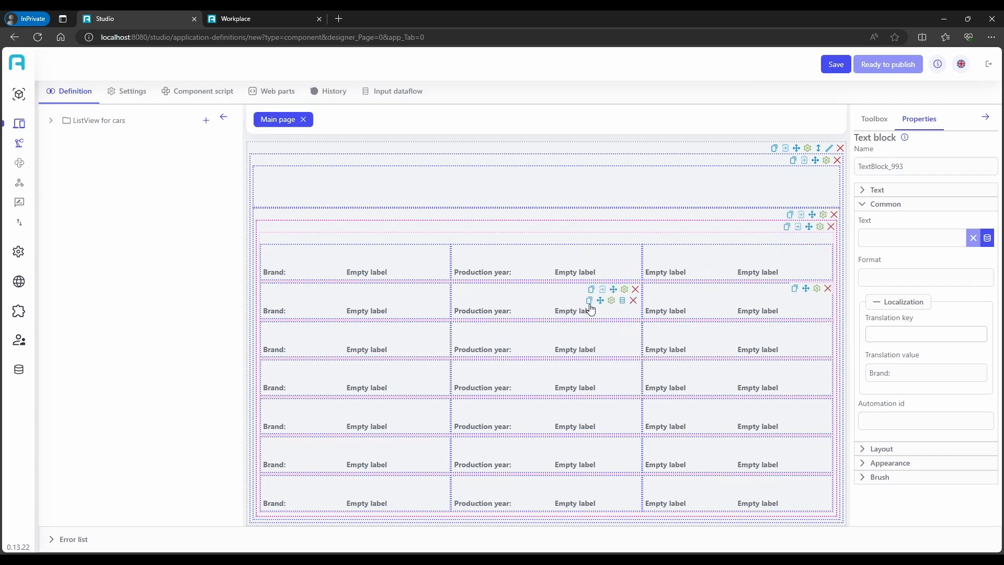
Set the translation value of the third panel's first label to "Price:" and bind the empty label beside it to car_price
left_click(704, 269)
left_click(904, 373)
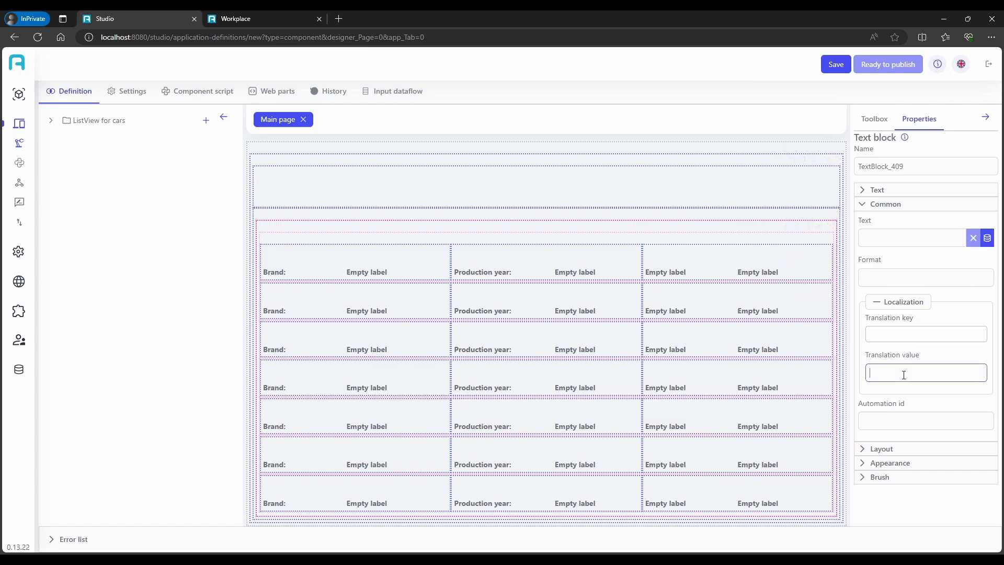
type("Price:")
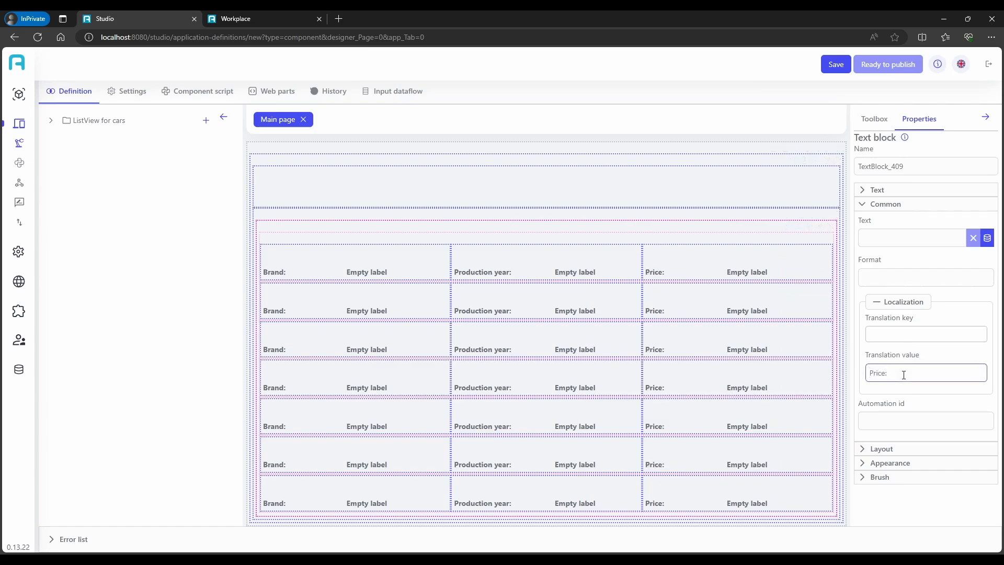
left_click(820, 265)
scroll(825, 359, "down", 6)
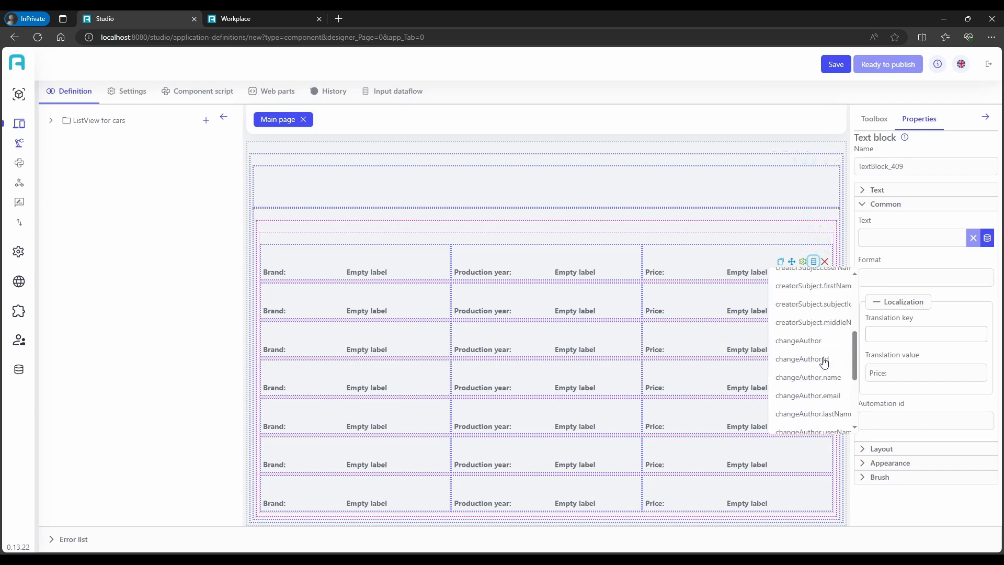
left_click(809, 387)
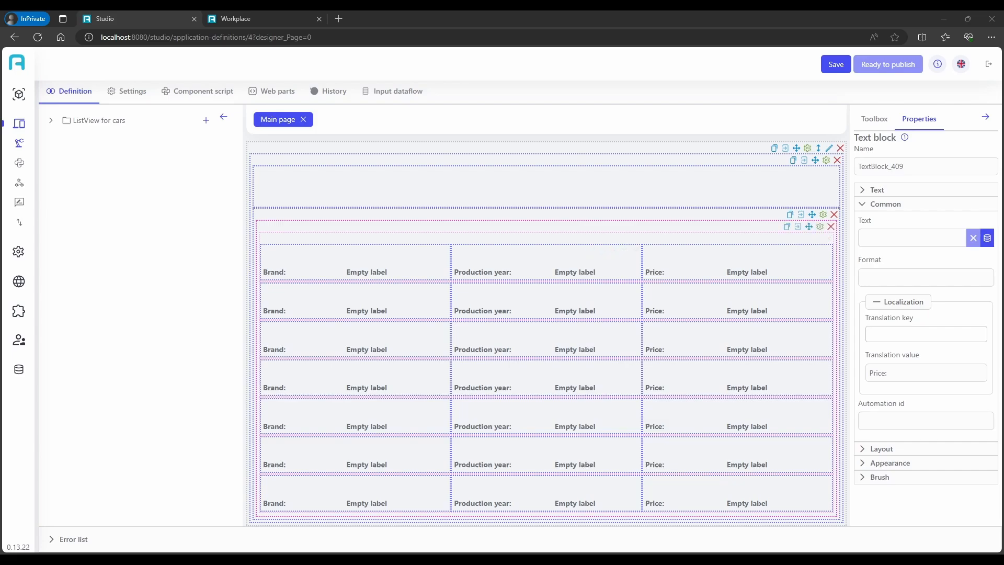
Set the background color of the outermost stack panel to opaque white, #FFFFFFFF
left_click(827, 161)
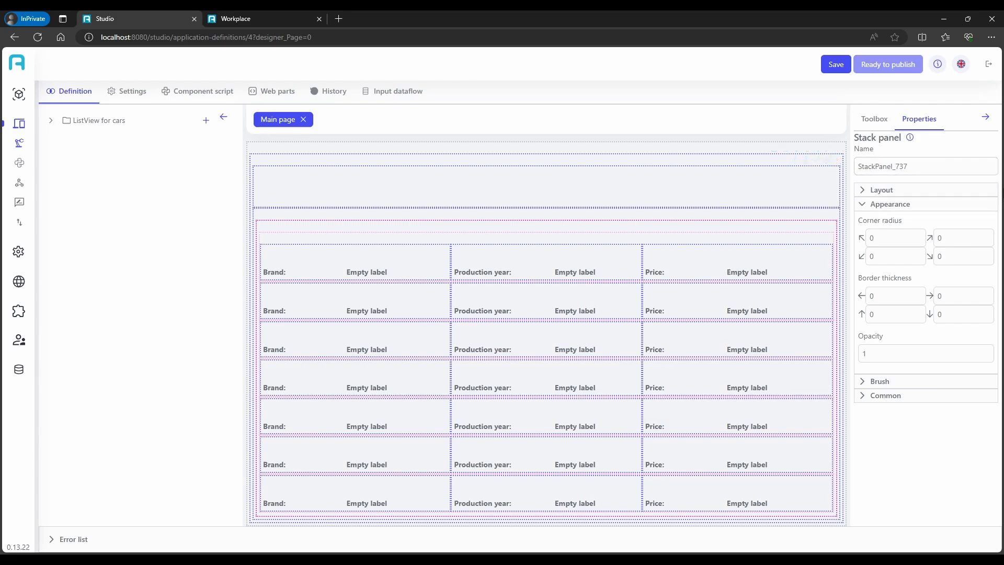
left_click(889, 190)
scroll(889, 444, "down", 3)
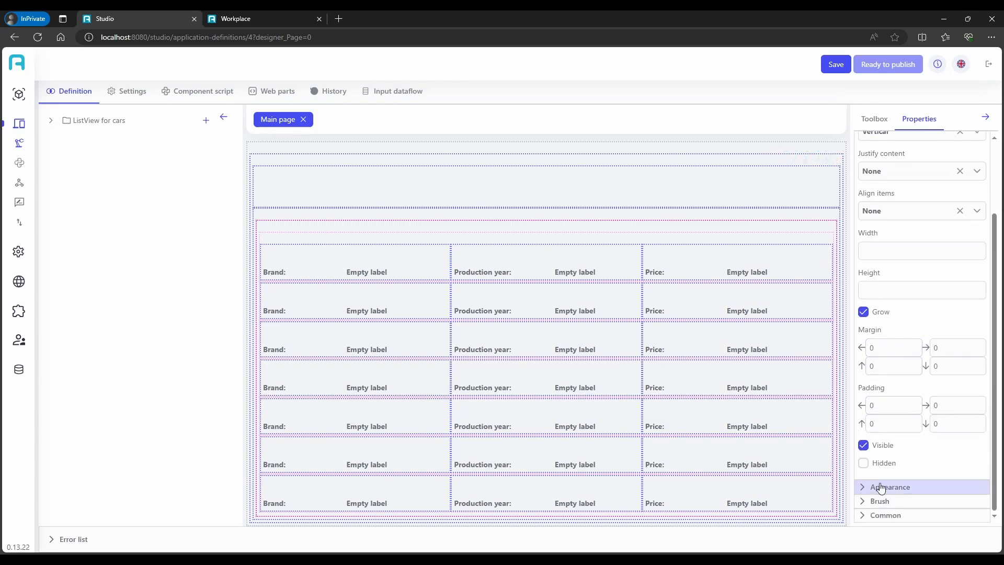
left_click(884, 485)
left_click(901, 273)
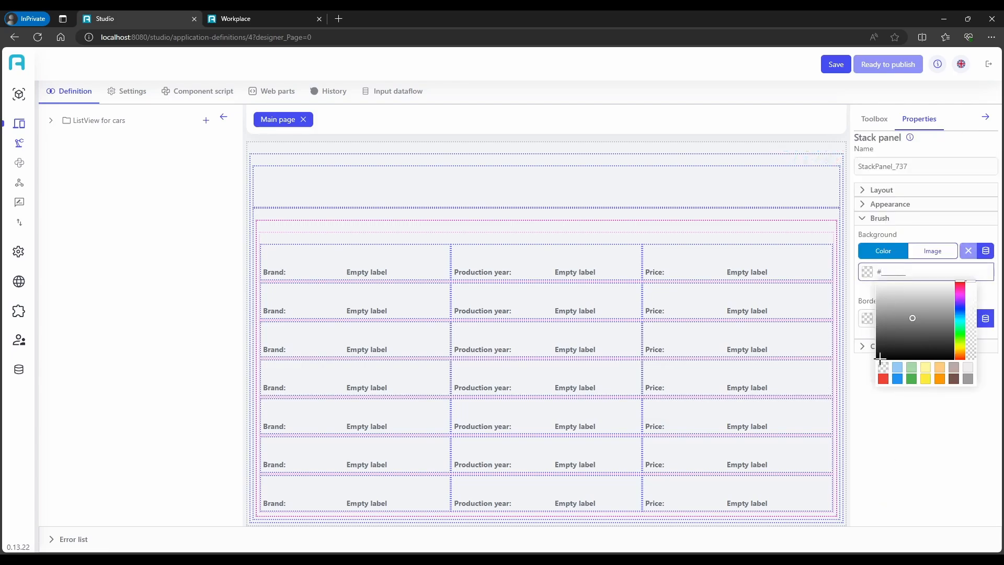
left_click(884, 368)
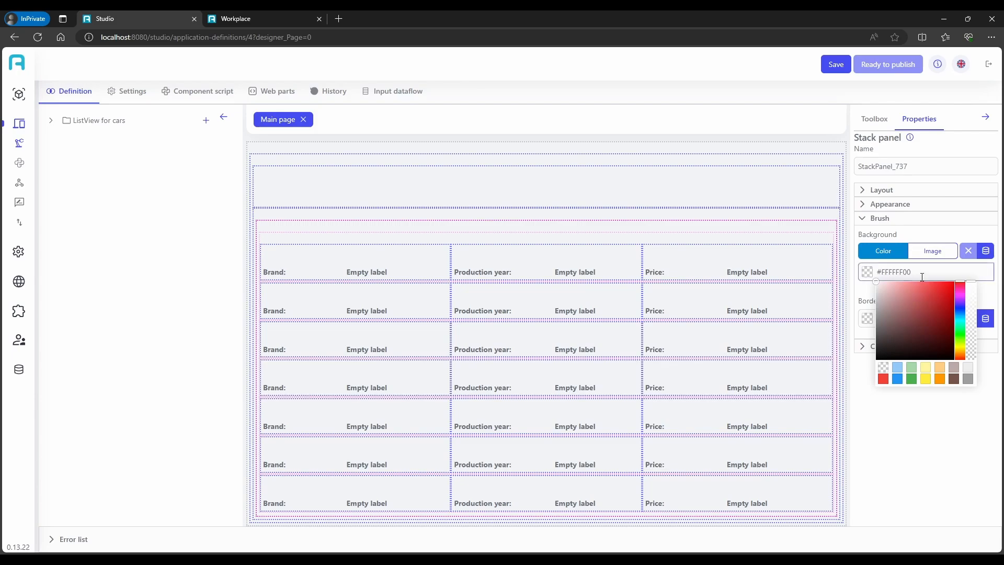
left_click_drag(922, 277, 906, 274)
type("FF")
key("Return")
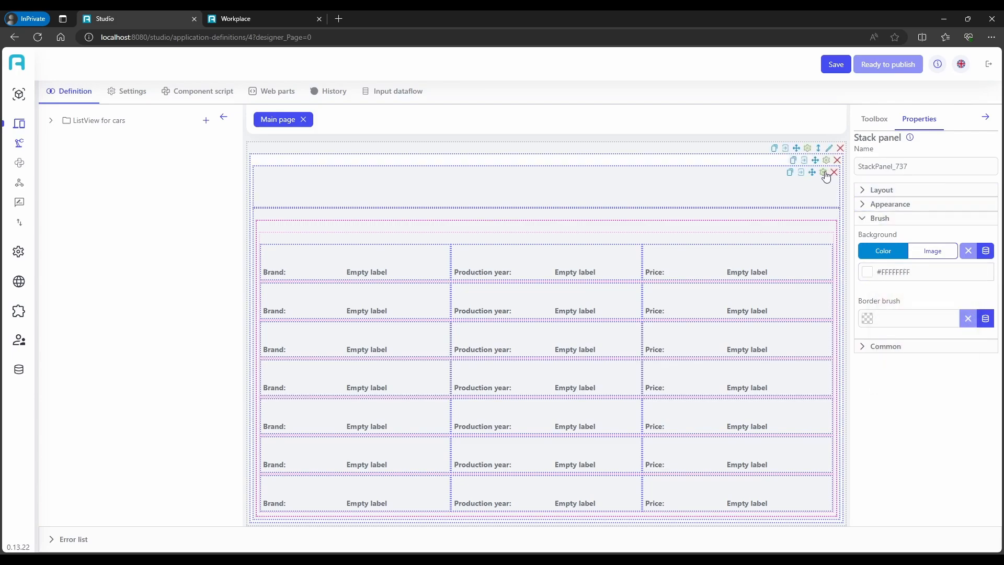
Set the background of both nested stack panels, the empty header one and the one holding the list view, to #FFFFFF00
left_click(824, 172)
left_click(884, 271)
left_click(884, 368)
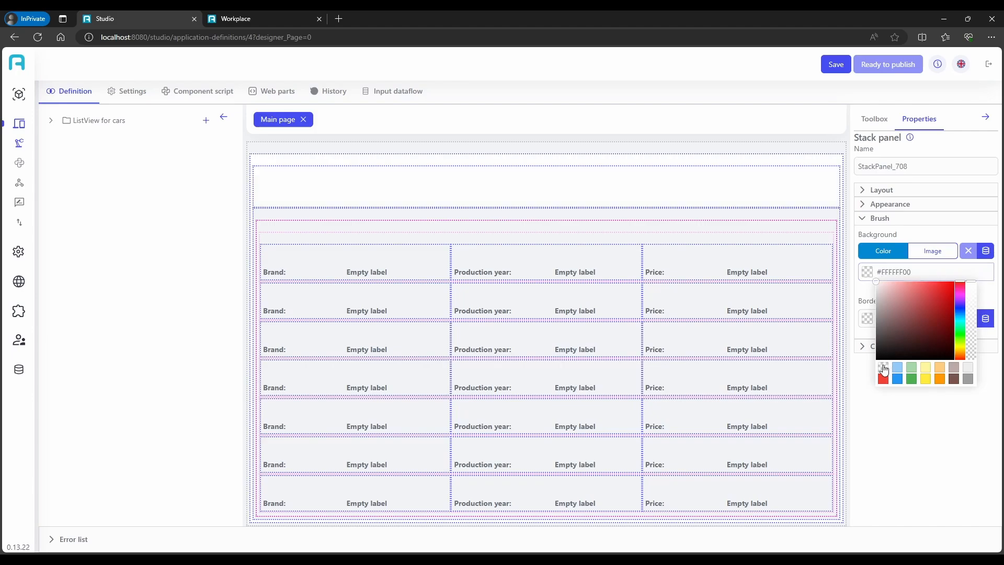
left_click(823, 215)
left_click(884, 272)
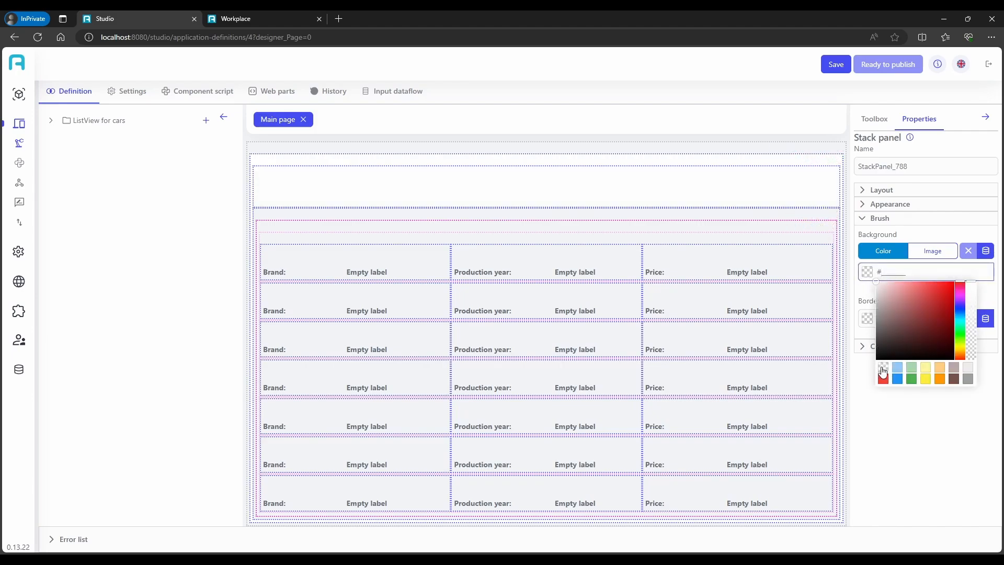
left_click(883, 371)
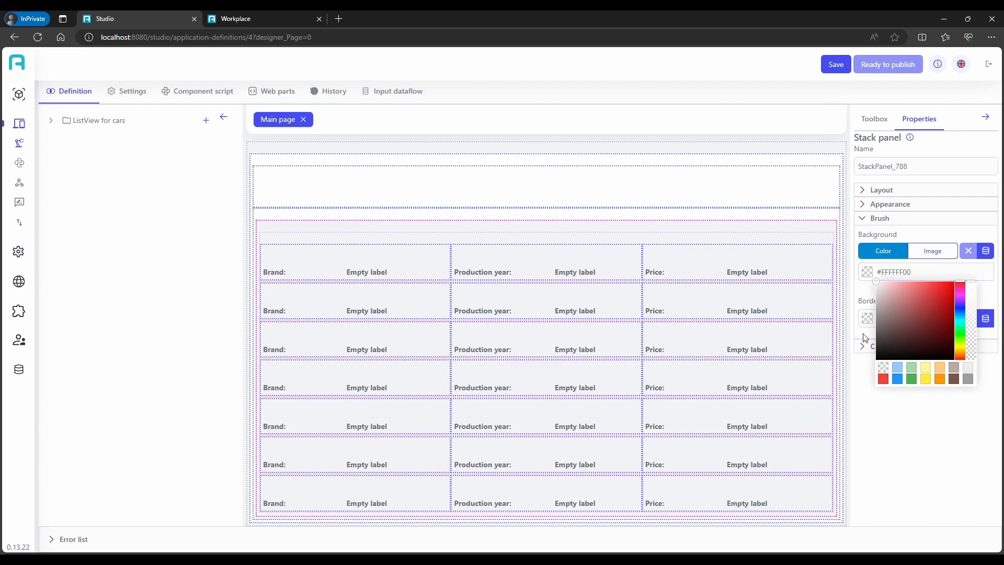
Set the list view's background color to transparent white, #FFFFFF00
mouse_move(817, 291)
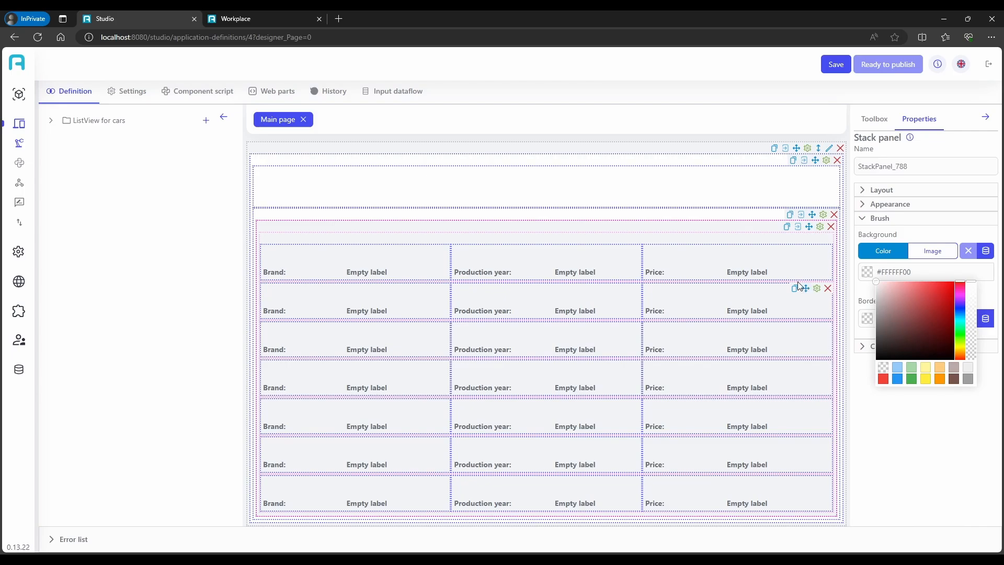
left_click(820, 226)
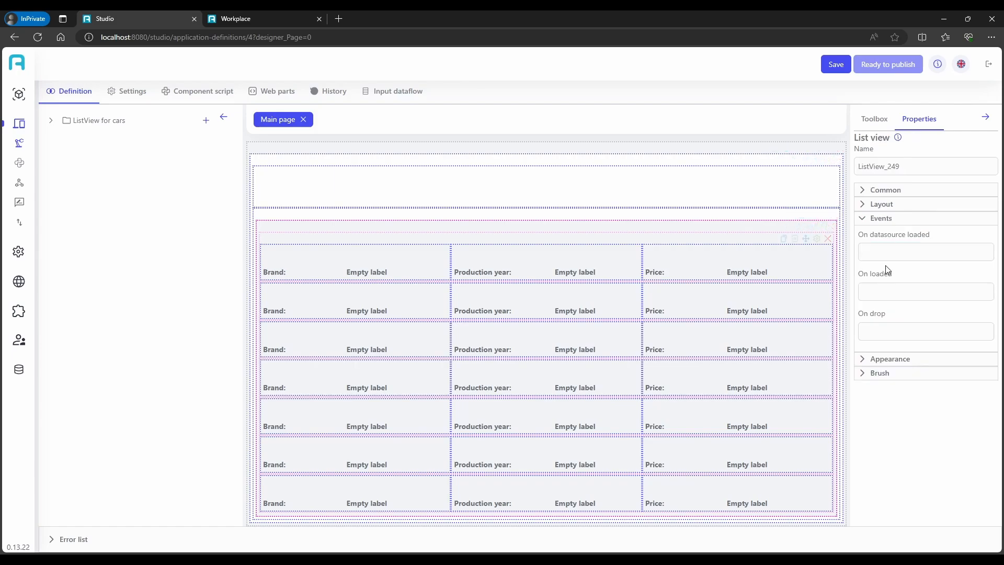
left_click(878, 373)
left_click(868, 300)
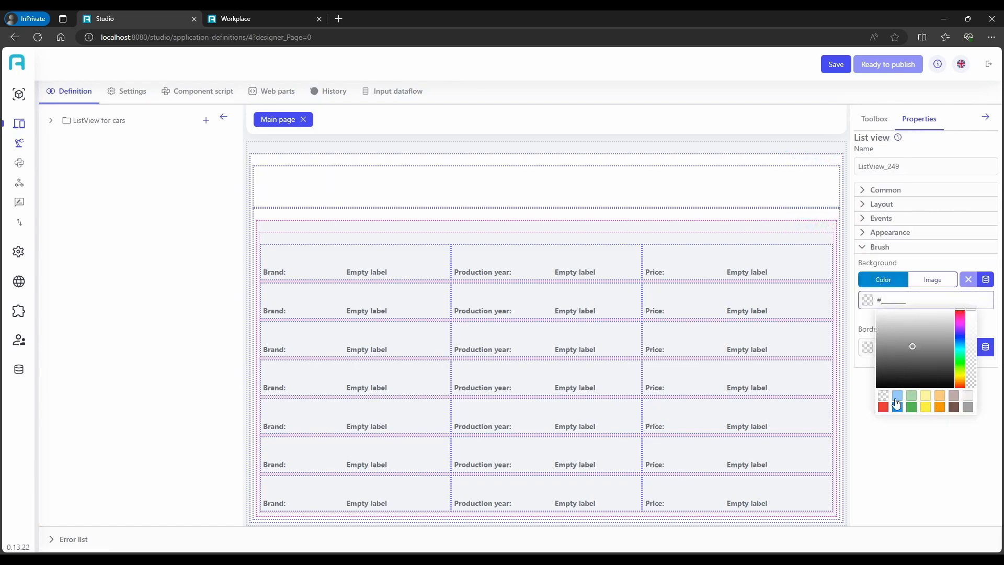
left_click(883, 395)
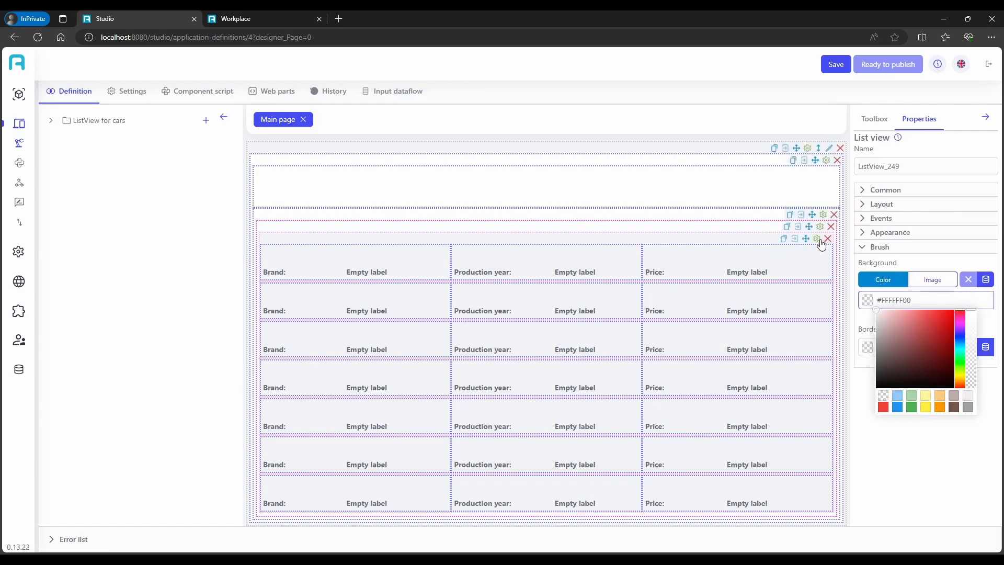
Set the background color of the list view's template to #FFFFFF00
left_click(821, 242)
left_click(881, 232)
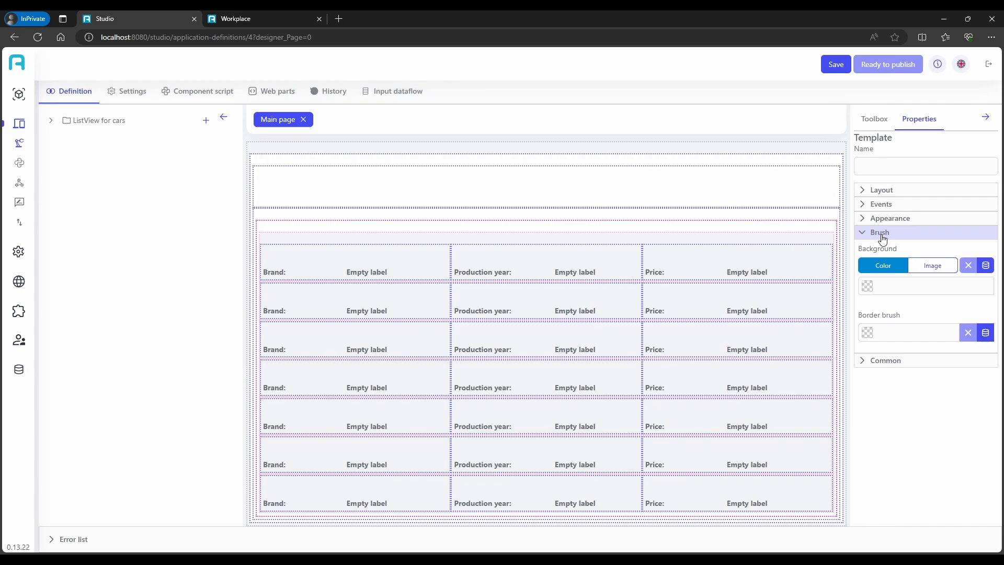
left_click(918, 287)
left_click(883, 382)
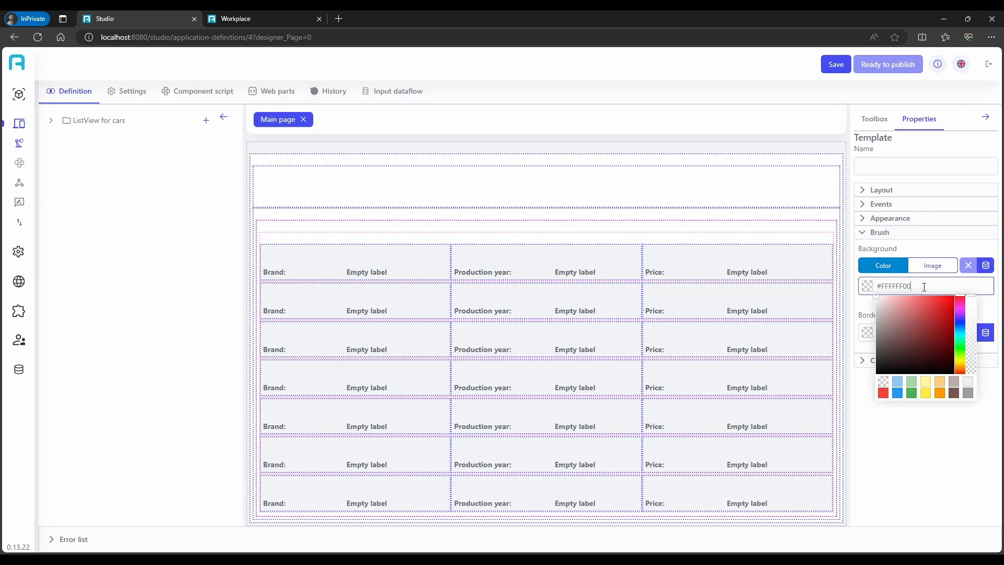
key("Return")
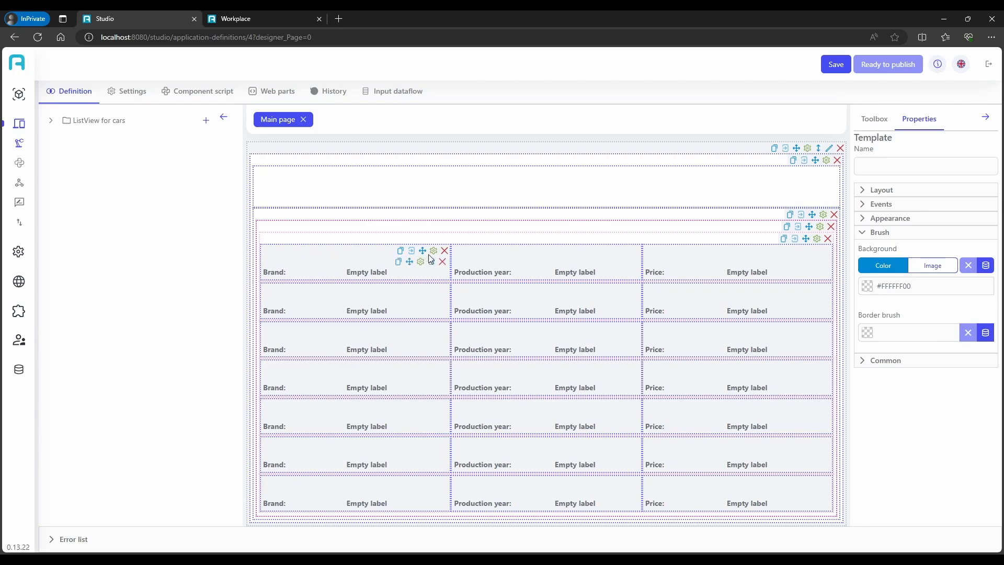
Give the Brand stack panel in the row template a light grey background, #EEEEEEFF
left_click(434, 252)
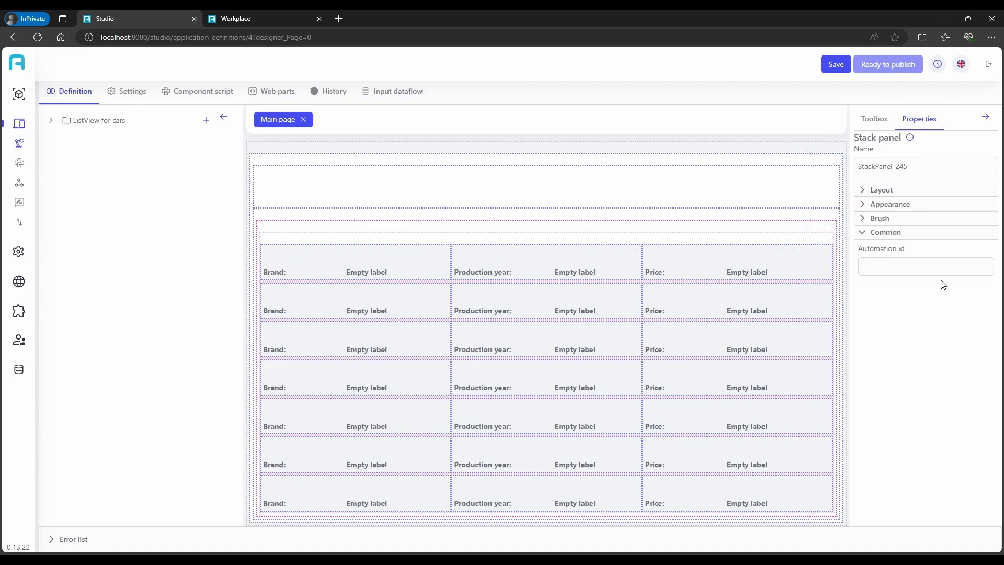
left_click(890, 218)
left_click(897, 272)
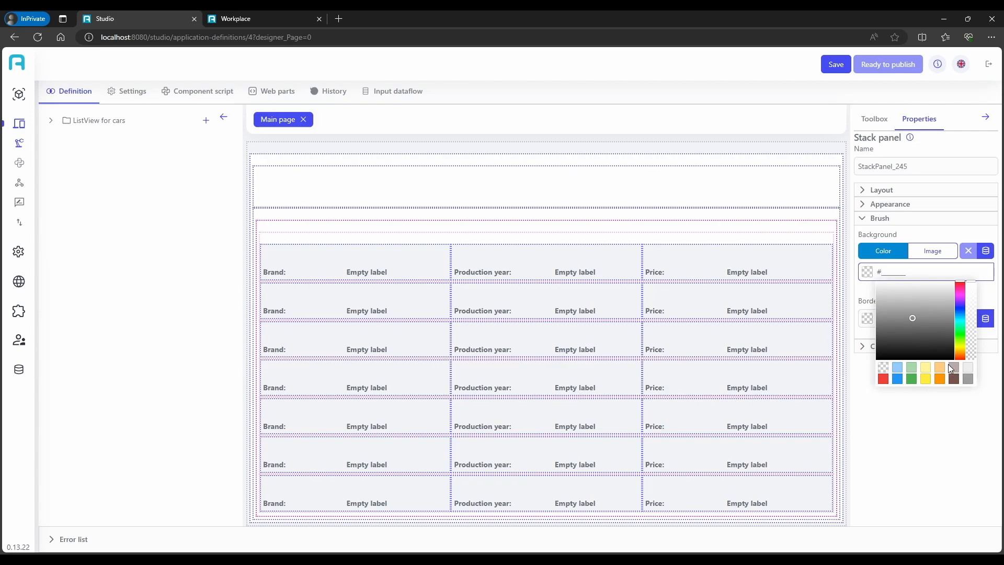
left_click(969, 380)
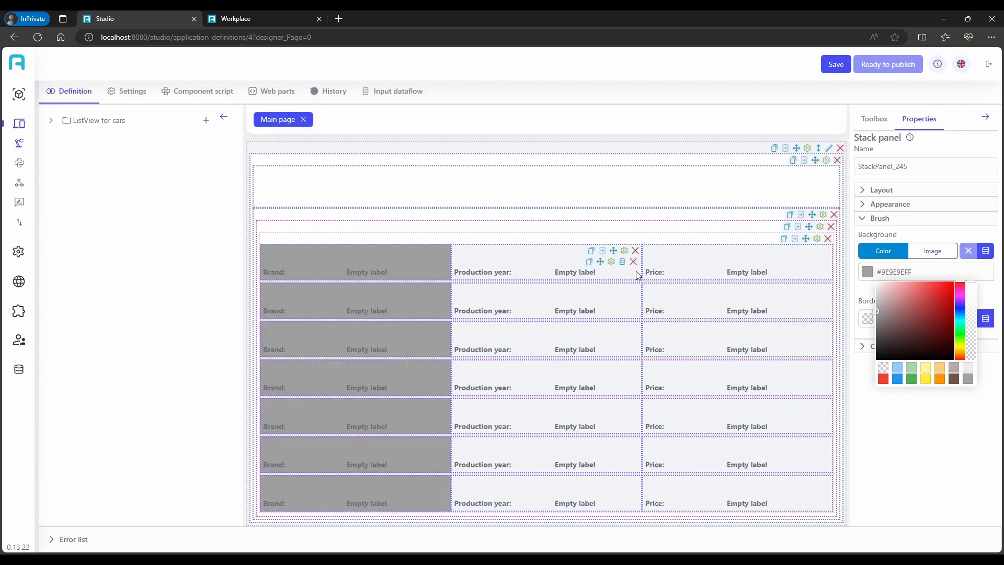
left_click(968, 370)
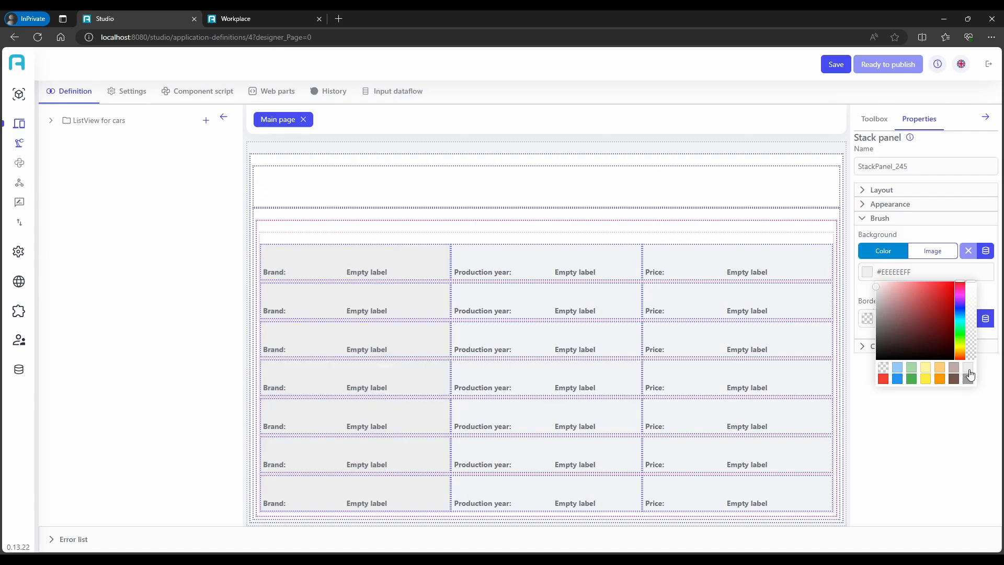
Set the backgrounds of the Production year and Price stack panels to light grey, #EEEEEEFF
left_click(625, 252)
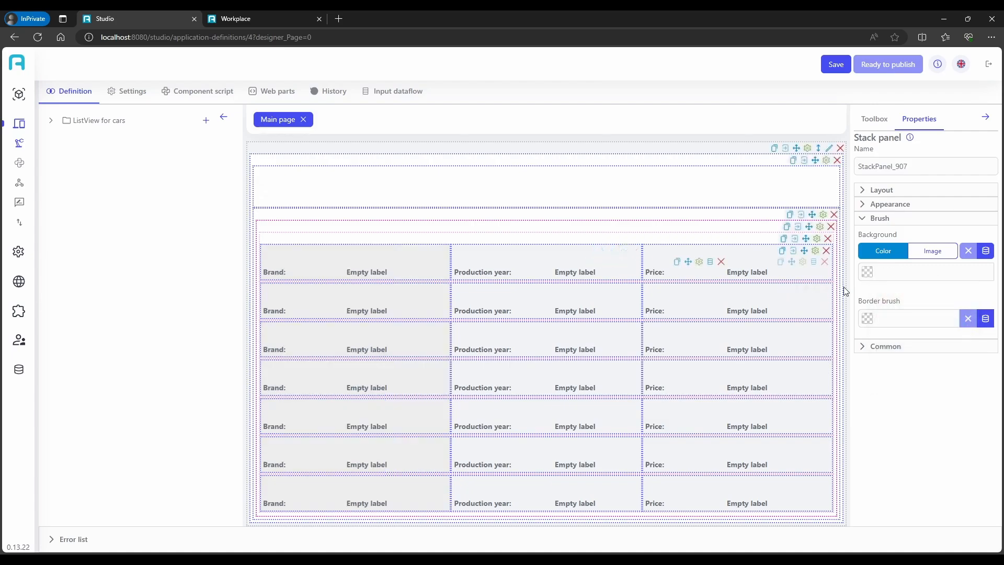
left_click(900, 272)
left_click(967, 371)
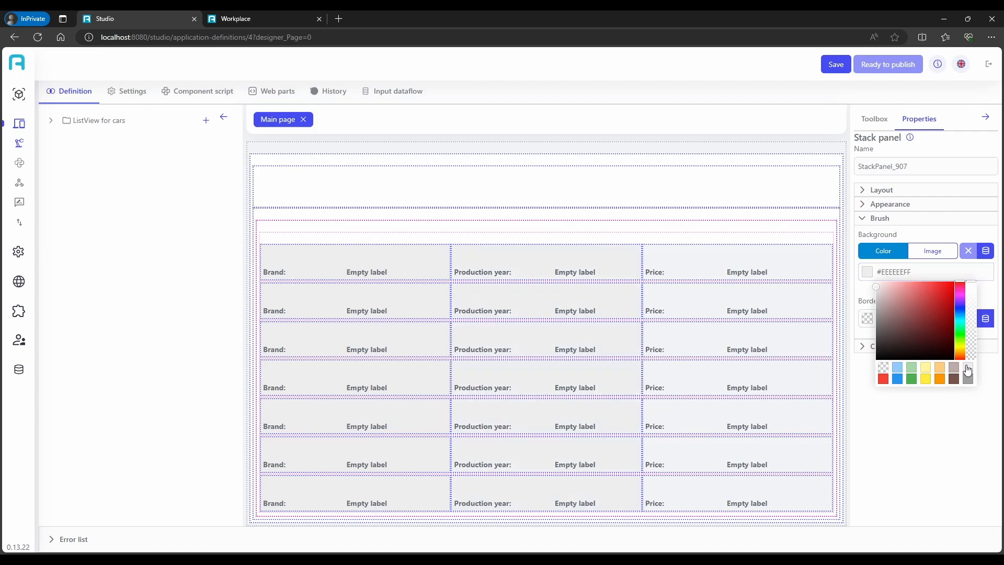
left_click(817, 252)
left_click(899, 272)
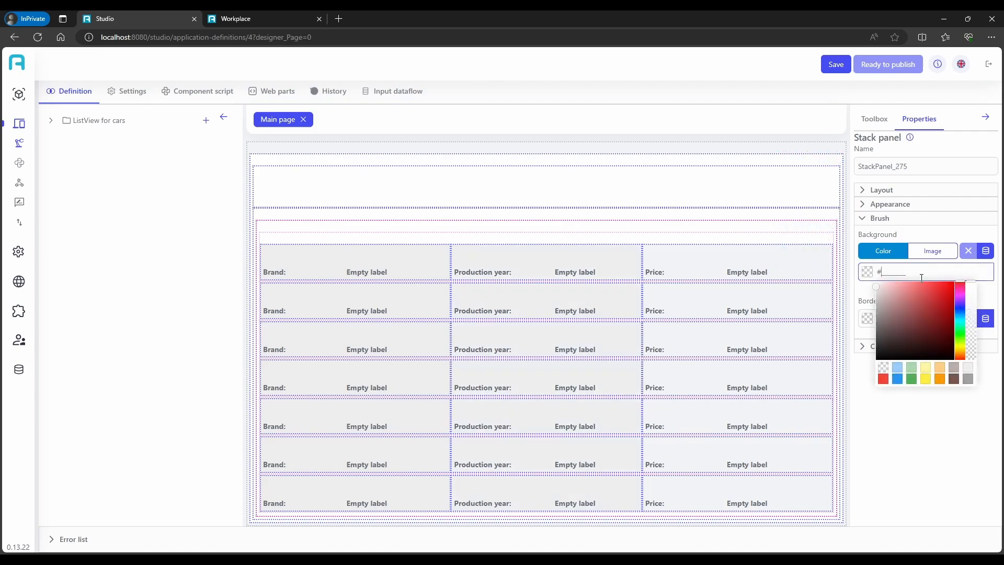
left_click(969, 373)
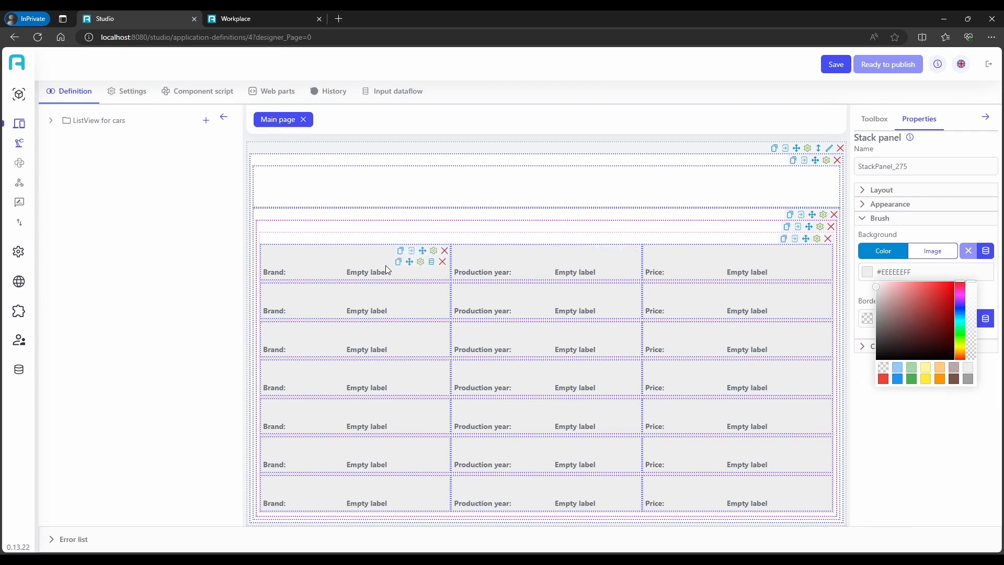
Set all four corner radii of the Brand stack panel to 10
left_click(435, 253)
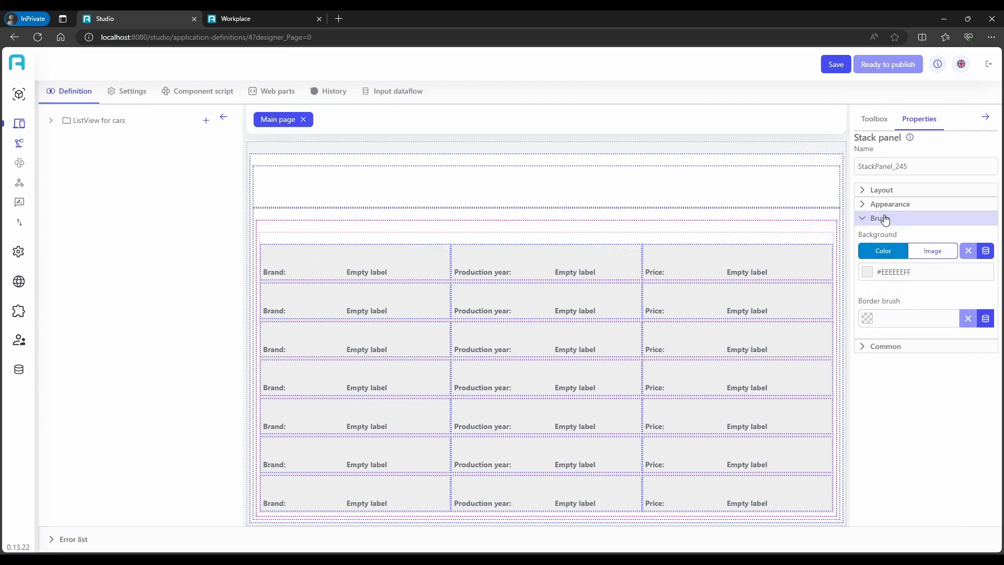
left_click(890, 204)
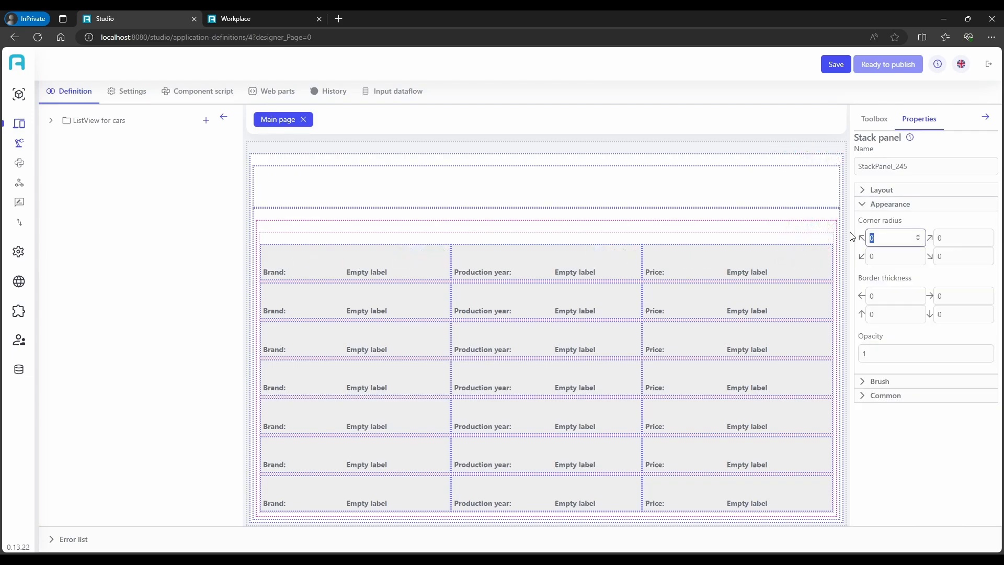
left_click(942, 238)
type("10")
left_click(957, 256)
type("10")
left_click(893, 256)
type("10")
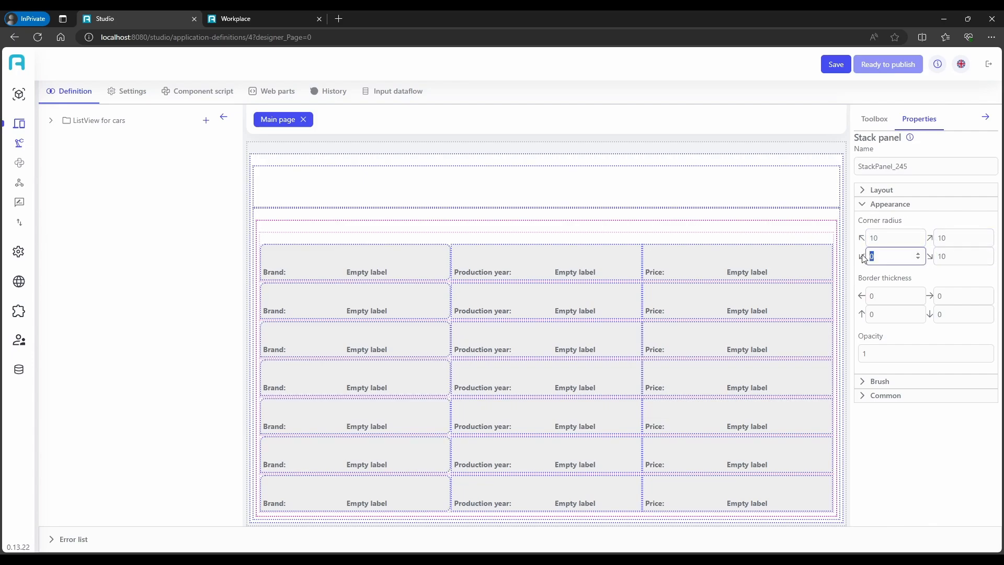
Set all four corner radii of the Production year stack panel to 10
left_click(627, 252)
left_click_drag(879, 239, 860, 240)
type("10")
type("10")
left_click_drag(968, 238, 910, 256)
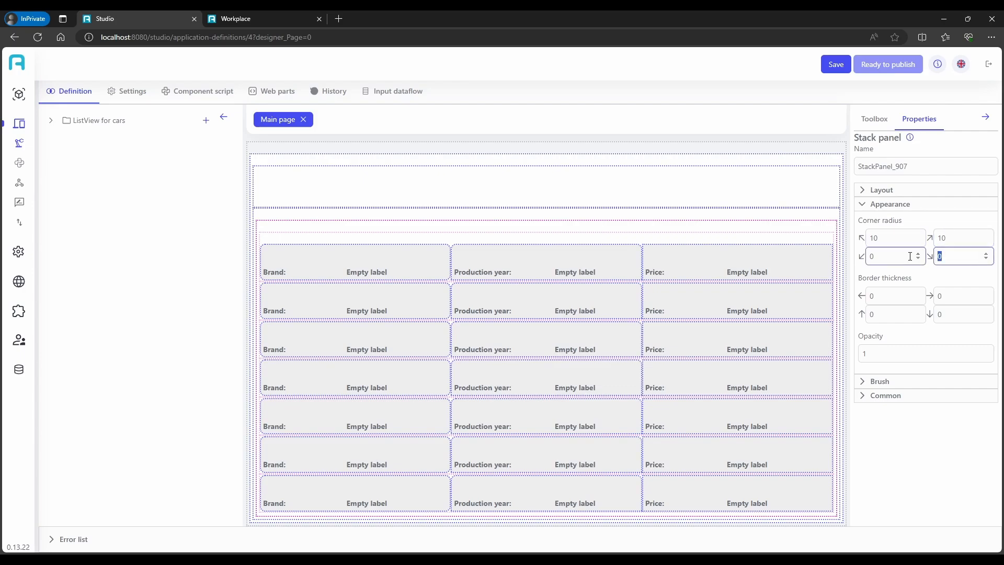
type("10")
double_click(886, 256)
type("10")
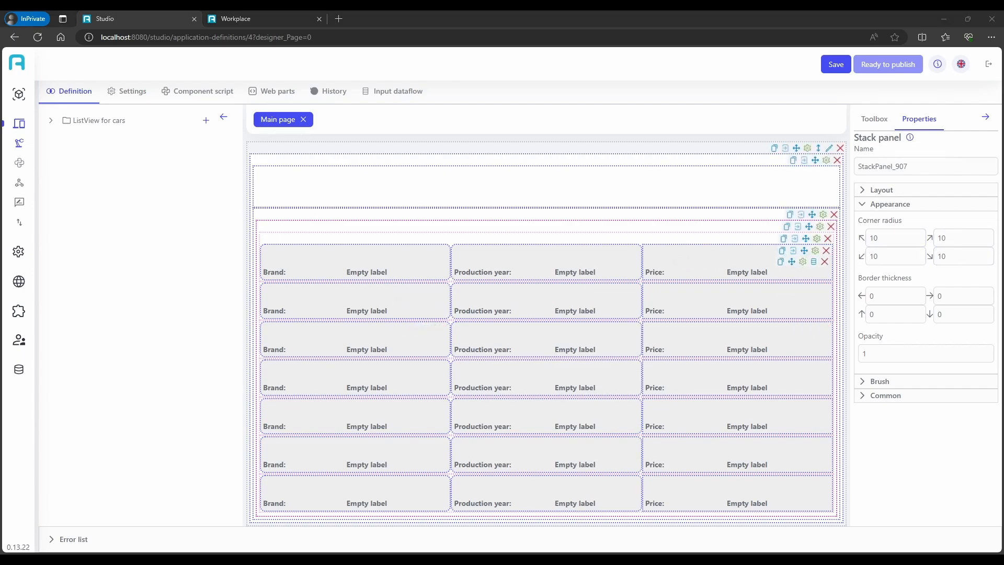
Set all four corner radii of the Price stack panel to 10
left_click(840, 239)
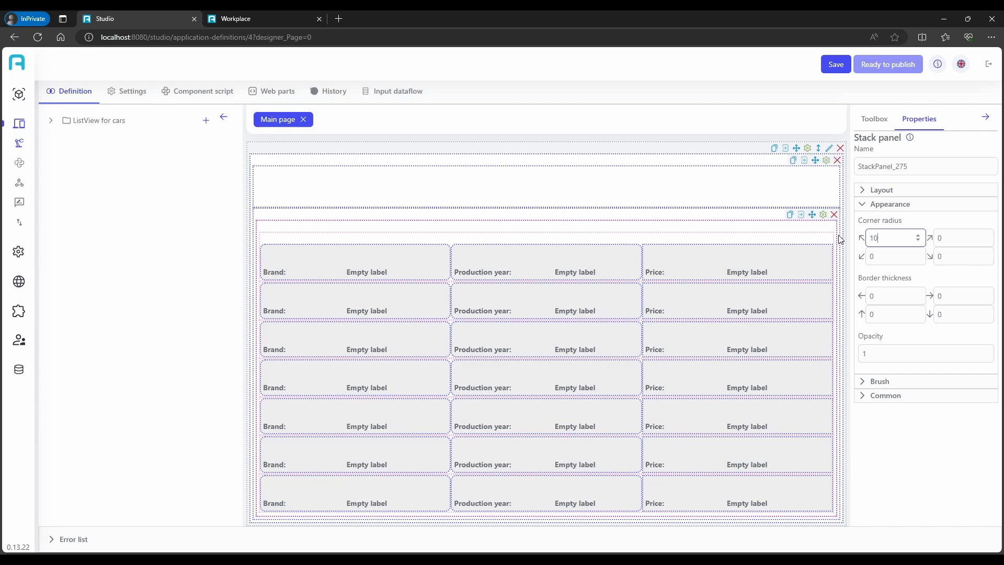
double_click(943, 237)
type("10")
double_click(949, 255)
type("10")
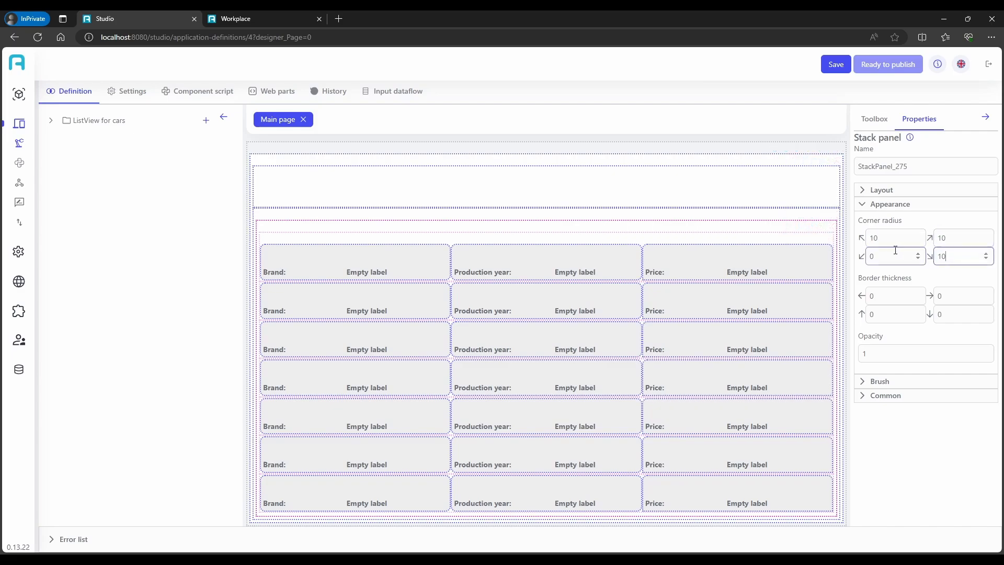
double_click(896, 251)
type("10")
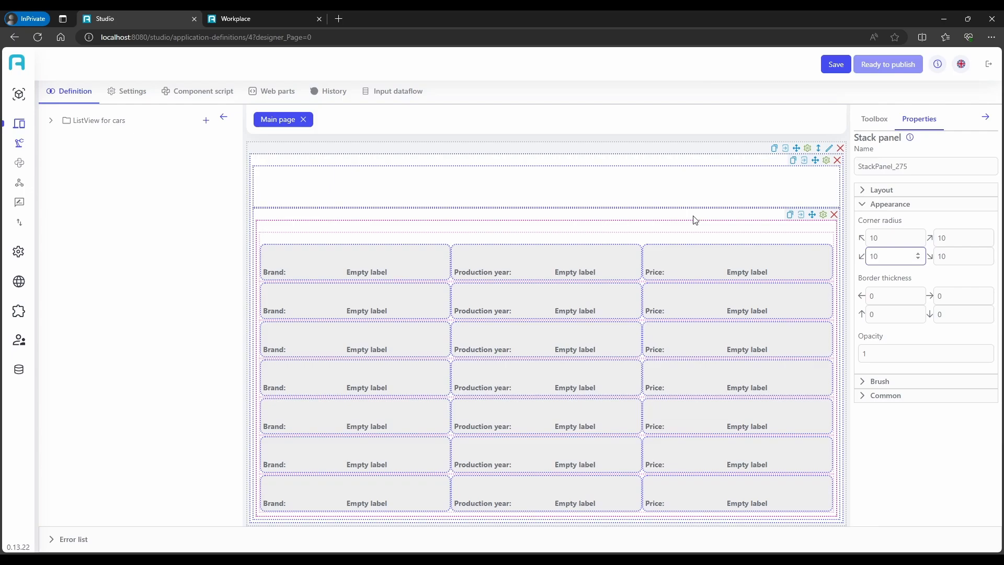
Turn off Grow for the empty stack panel above the list and for the stack panel holding the car rows
left_click(836, 173)
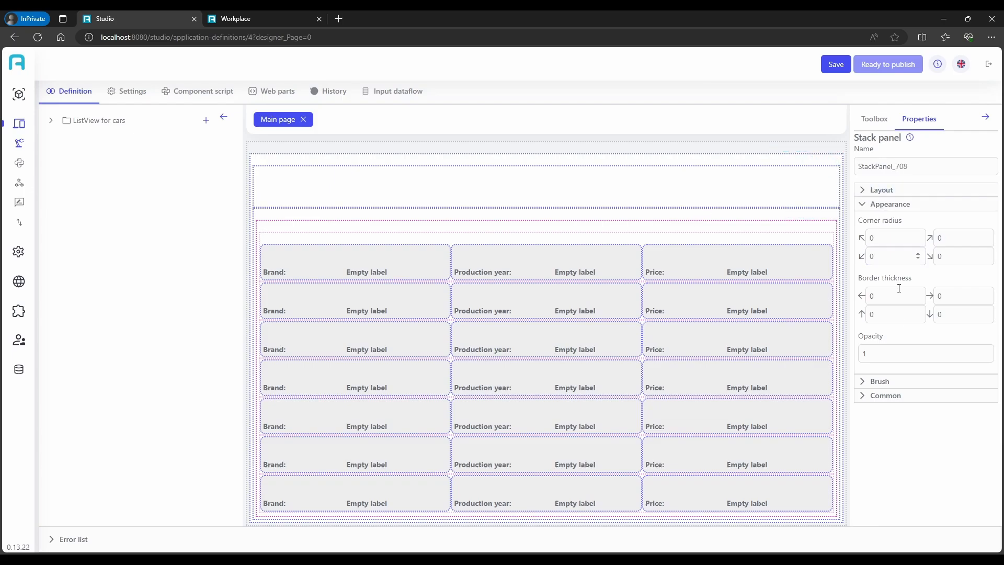
left_click(890, 395)
left_click(874, 192)
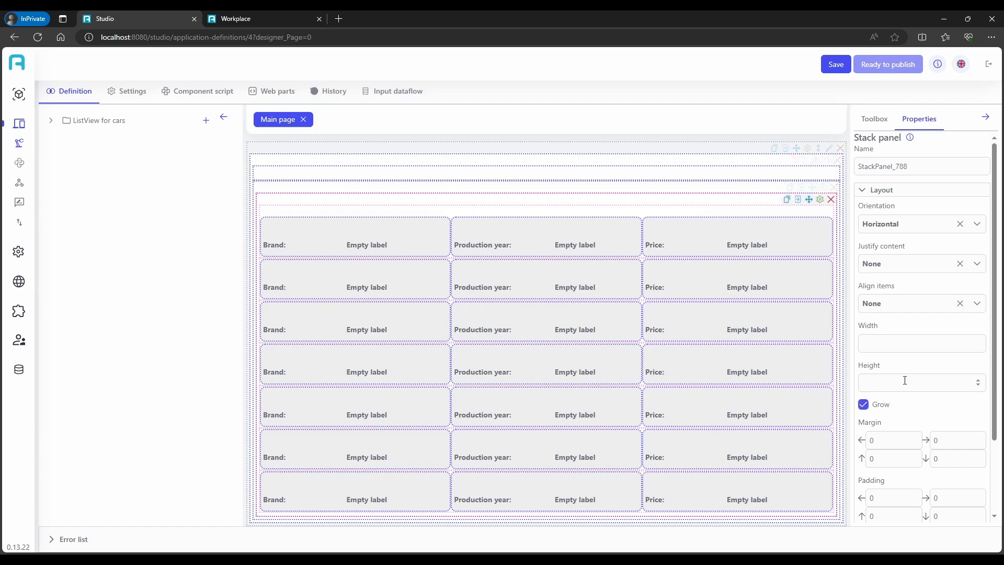
left_click(868, 408)
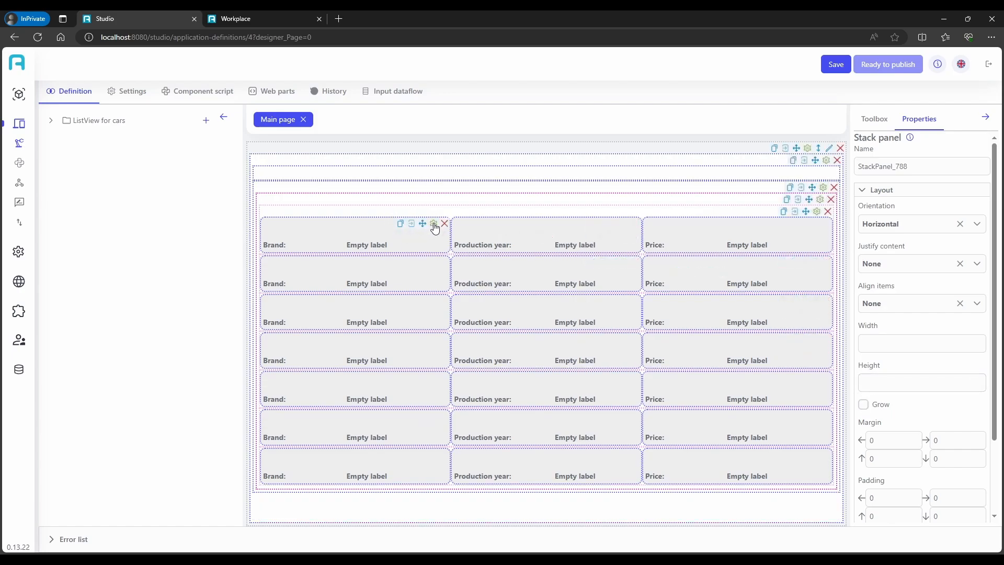
left_click(434, 225)
scroll(889, 415, "down", 2)
scroll(889, 415, "down", 1)
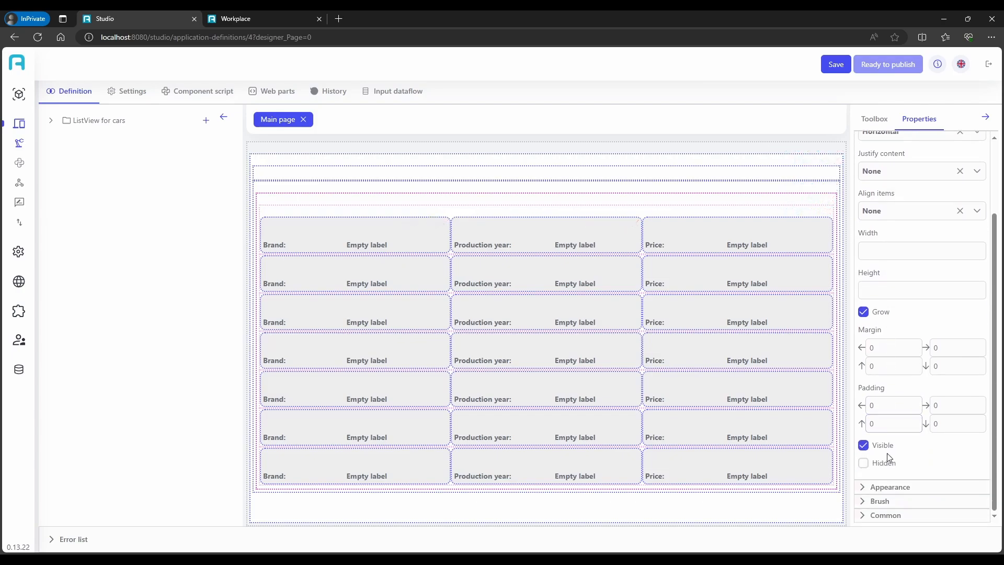
scroll(887, 453, "up", 3)
scroll(898, 351, "down", 2)
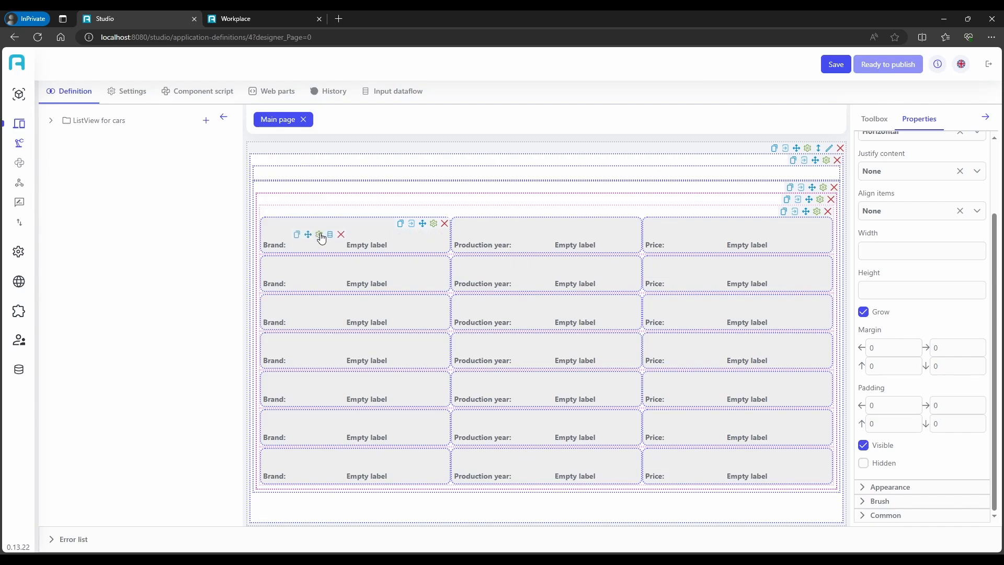
Set the font size of the "Brand:" label to 20 and turn off its Grow option
left_click(319, 235)
left_click(886, 222)
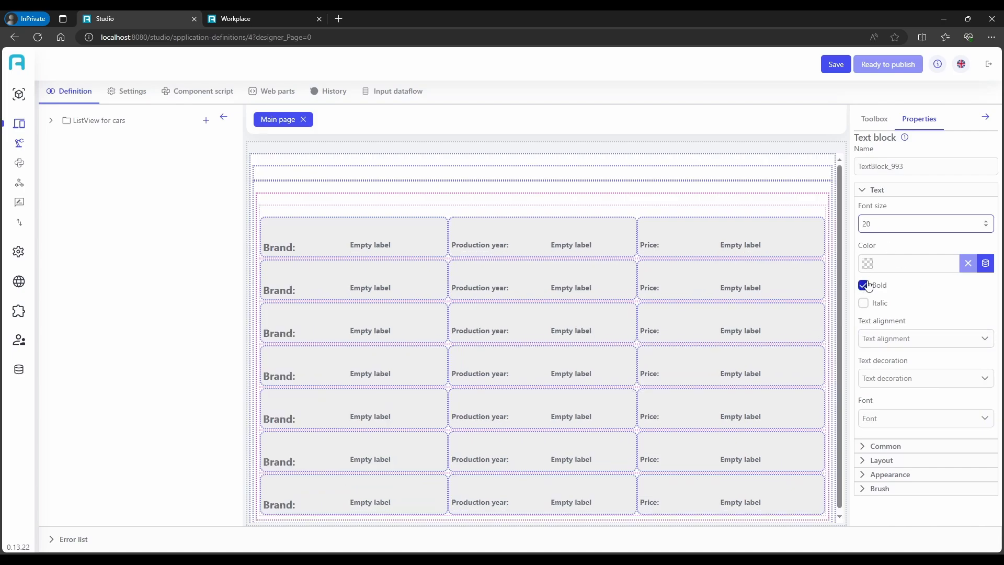
left_click(889, 446)
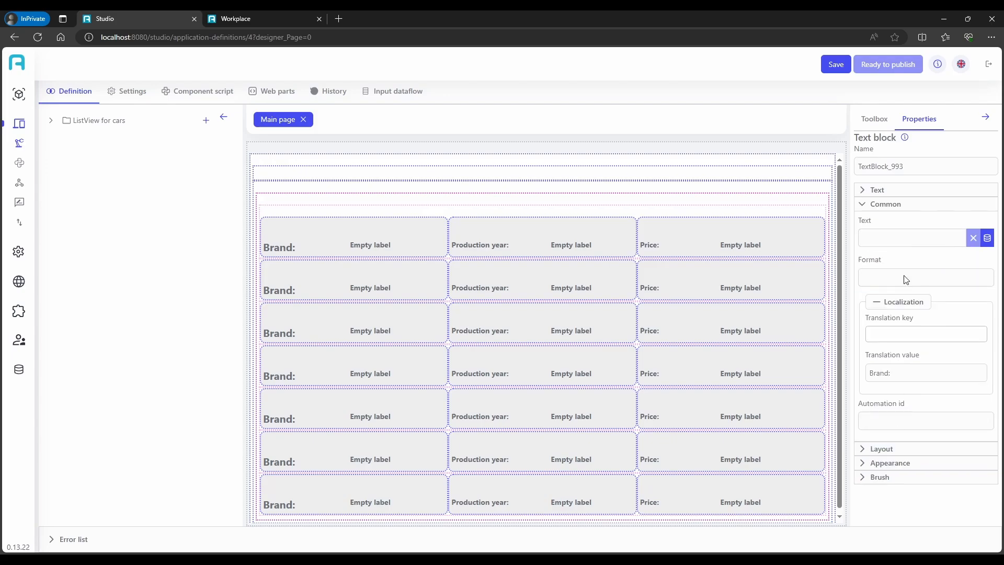
left_click(886, 448)
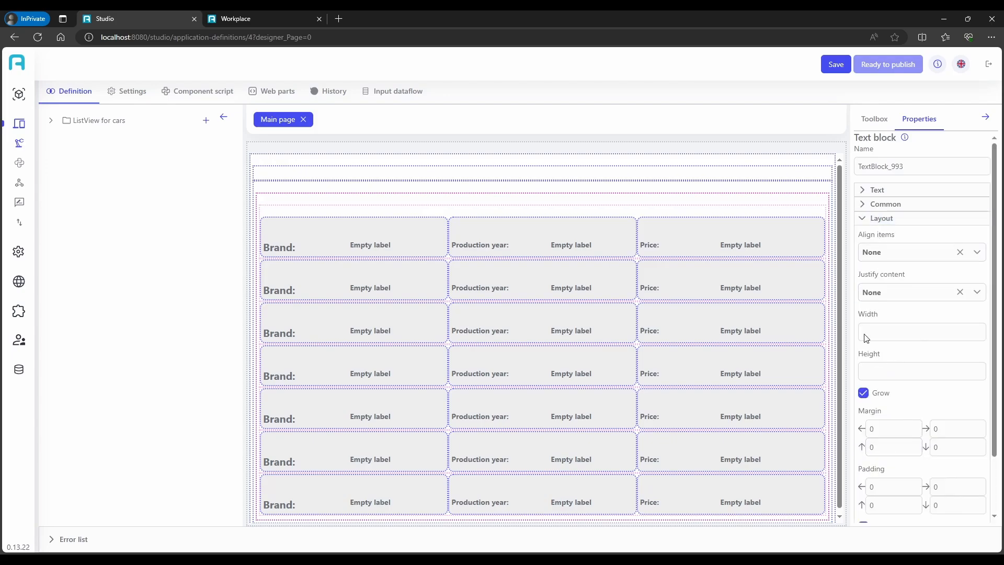
left_click(863, 393)
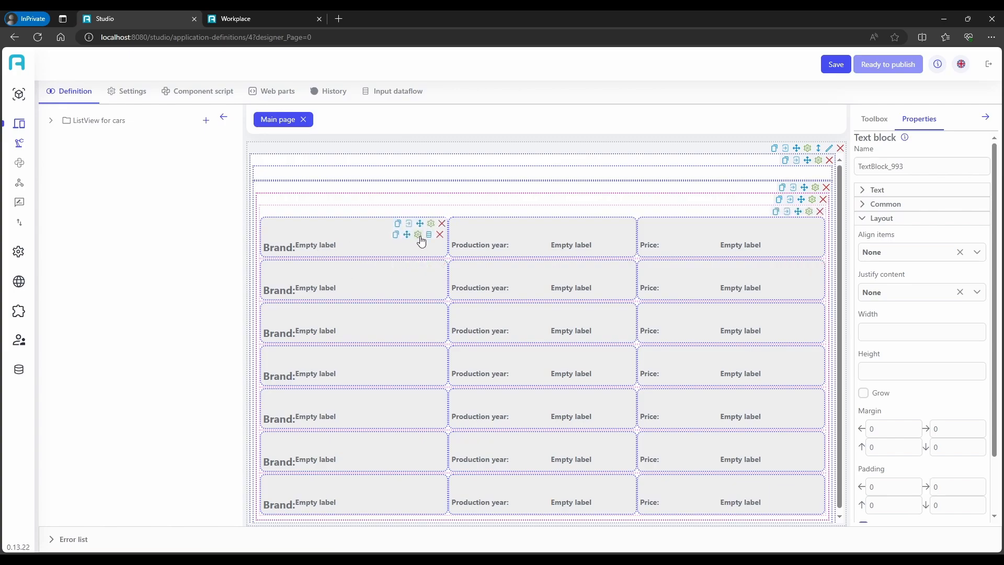
Turn off Grow for the empty value label beside "Brand:" and set its font size to 20
left_click(419, 242)
left_click(863, 392)
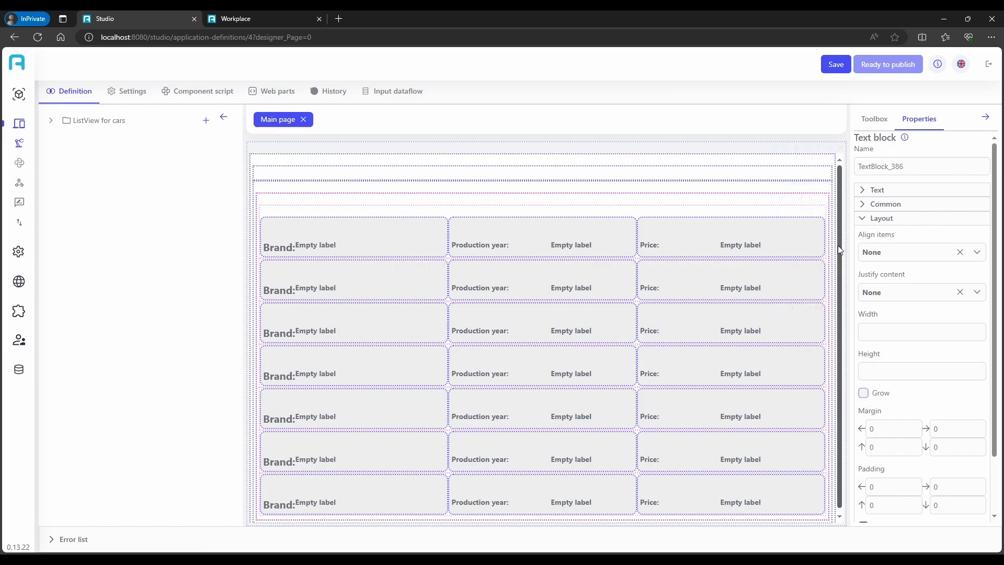
left_click(875, 192)
left_click(884, 224)
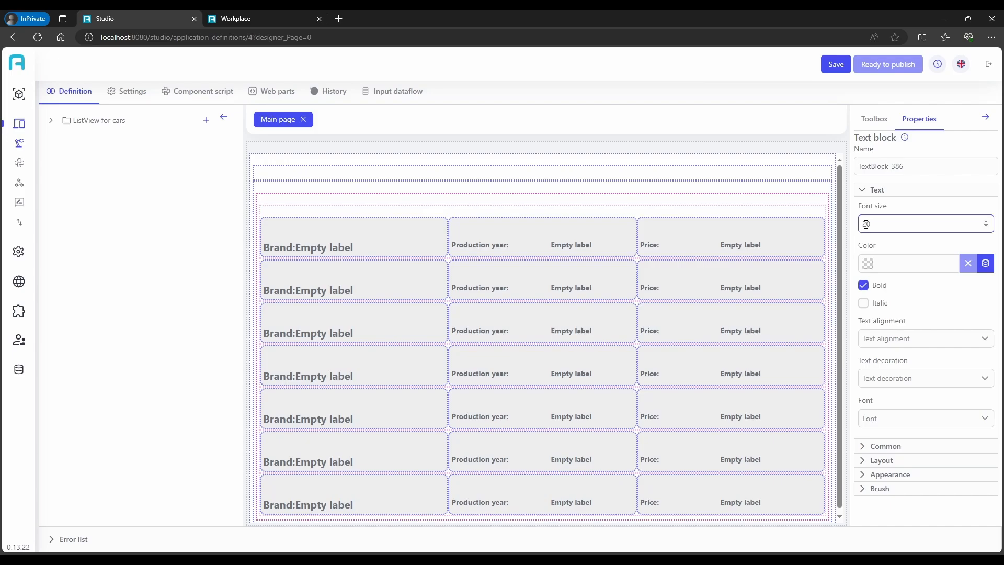
Give the value label beside "Brand:" a left padding of 10
left_click(933, 475)
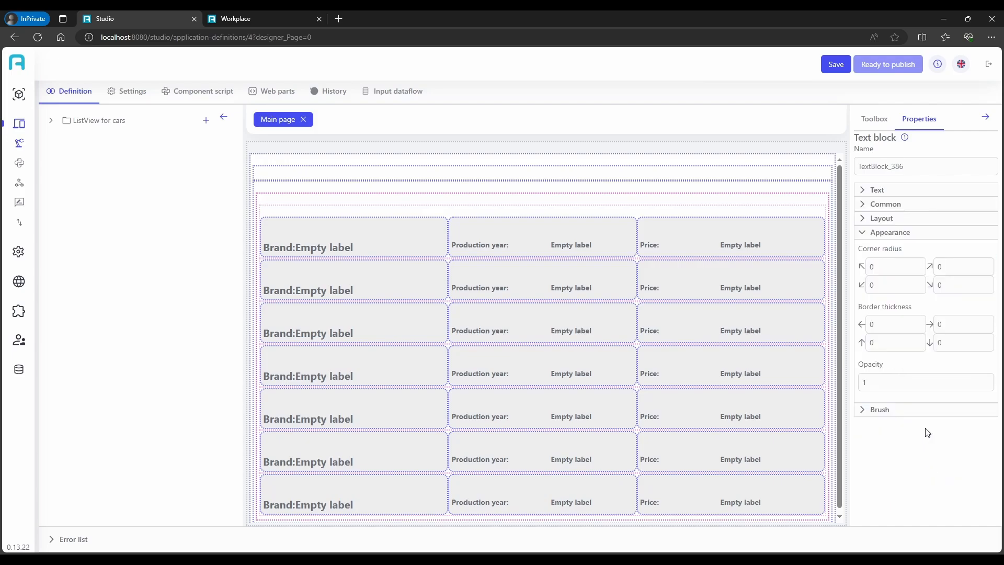
left_click(900, 218)
scroll(895, 413, "down", 1)
left_click(890, 435)
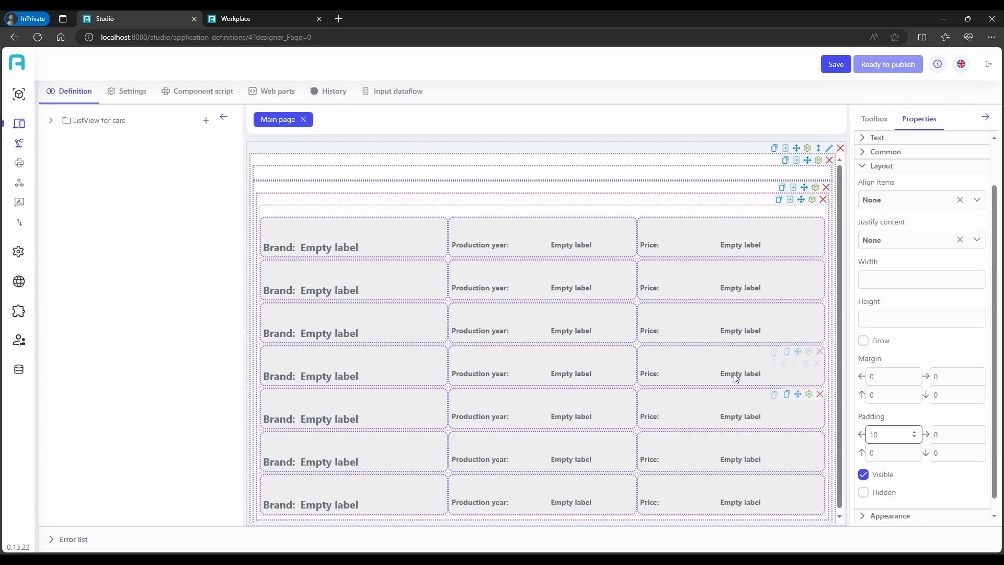
Turn off Grow for the Production year, Price and Brand stack panels in the row template
left_click(620, 223)
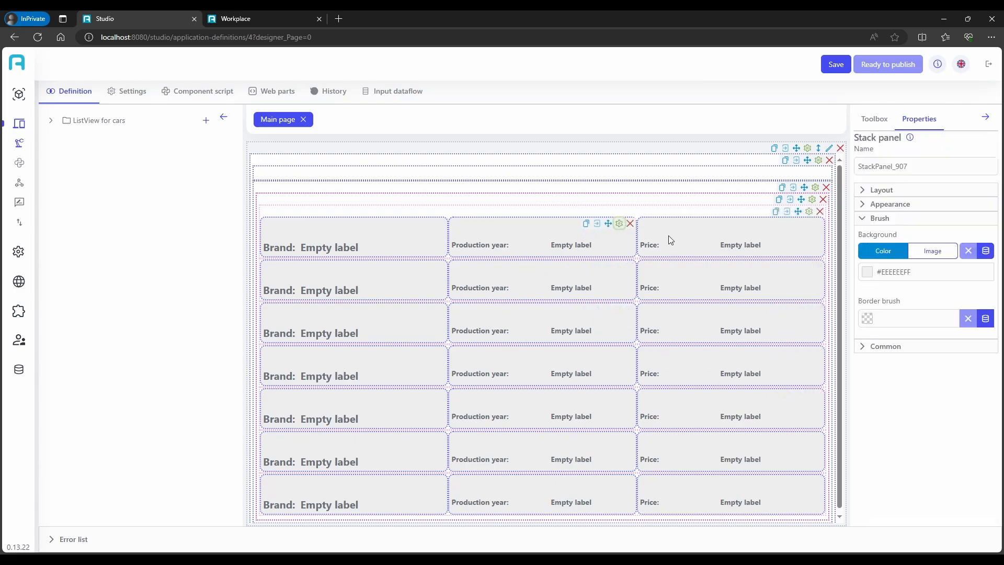
left_click(884, 346)
left_click(882, 190)
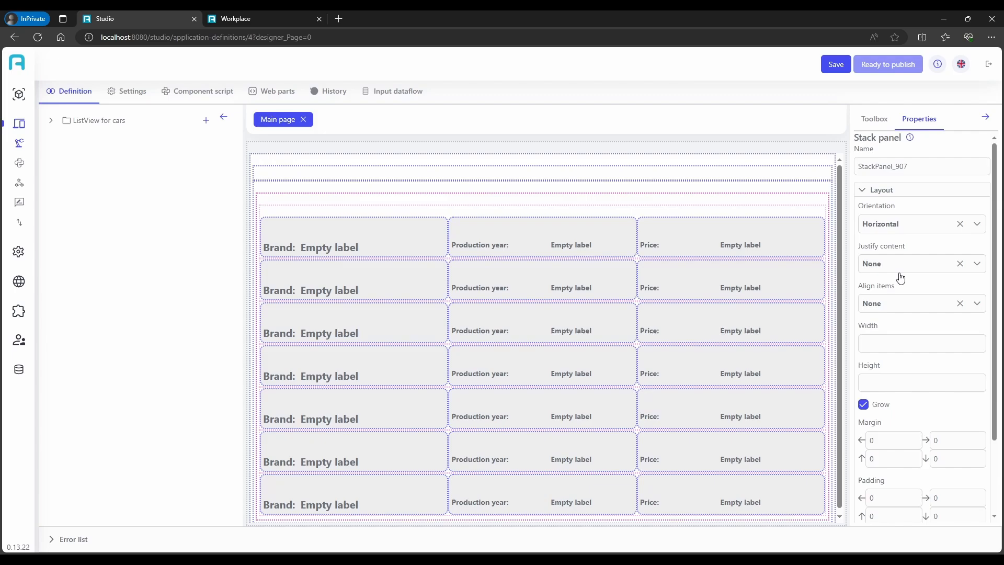
left_click(863, 405)
scroll(885, 289, "down", 2)
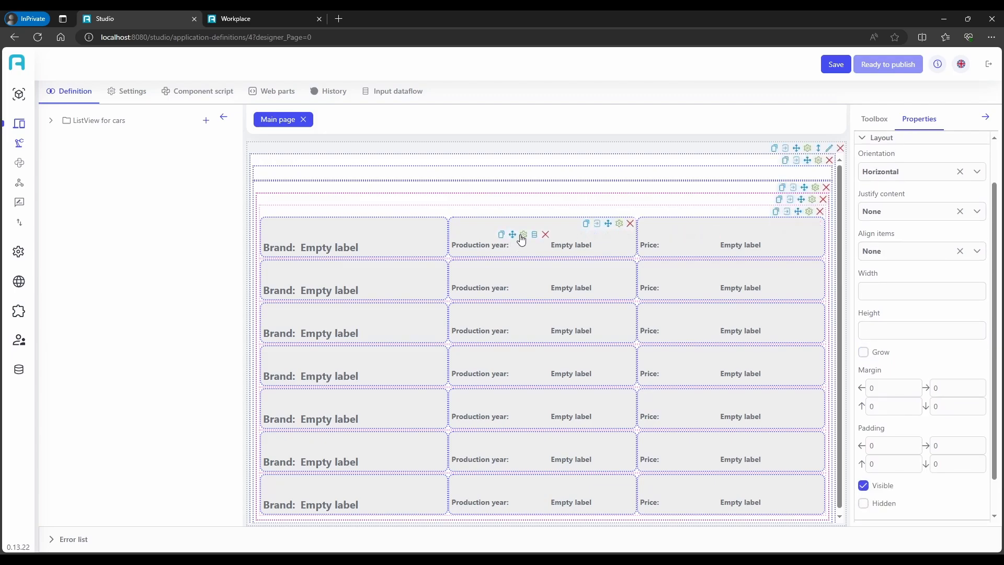
left_click(807, 223)
left_click(864, 352)
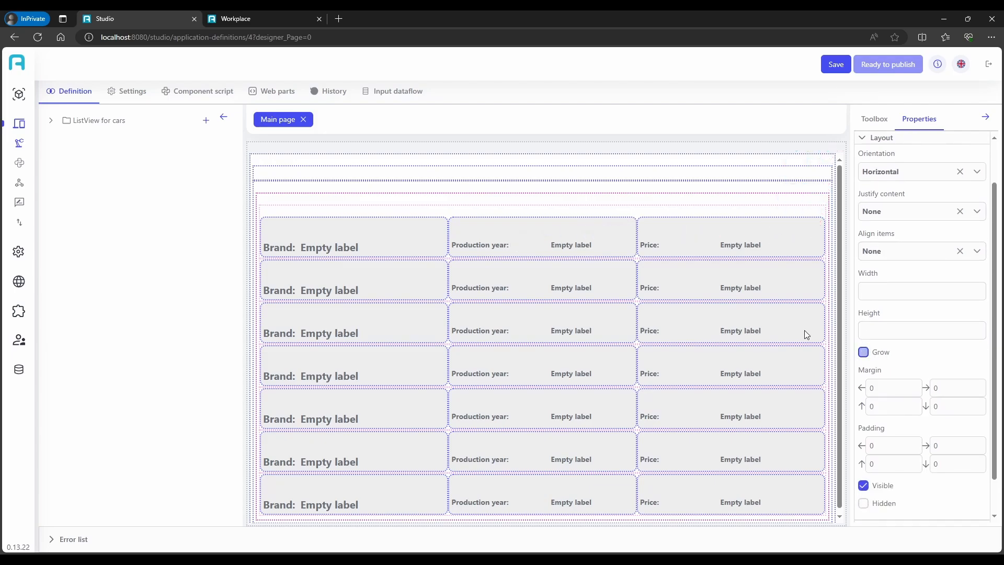
left_click(432, 223)
left_click(863, 352)
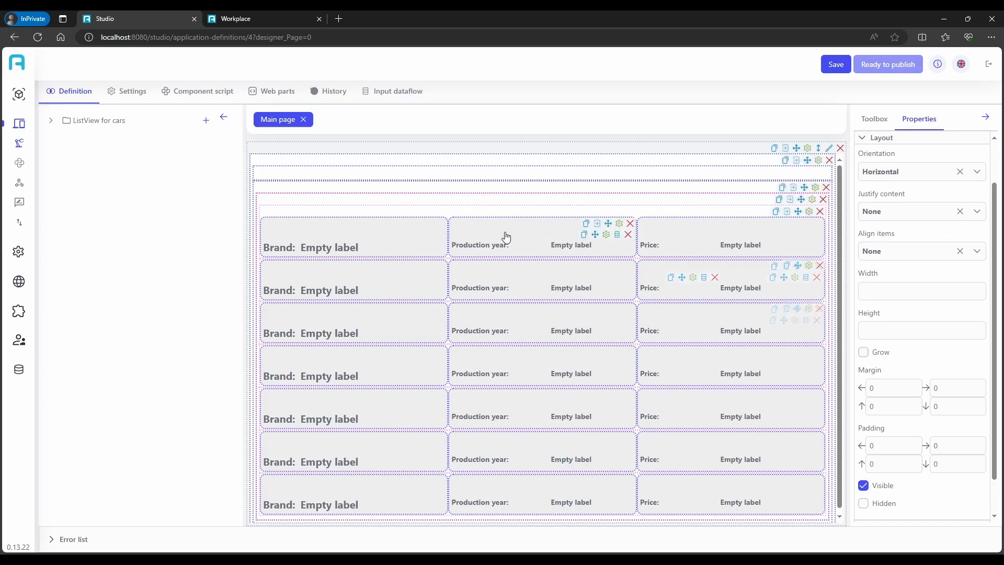
Set the font size of the "Production year:" label to 20 and turn off its Grow option
left_click(523, 236)
left_click(887, 223)
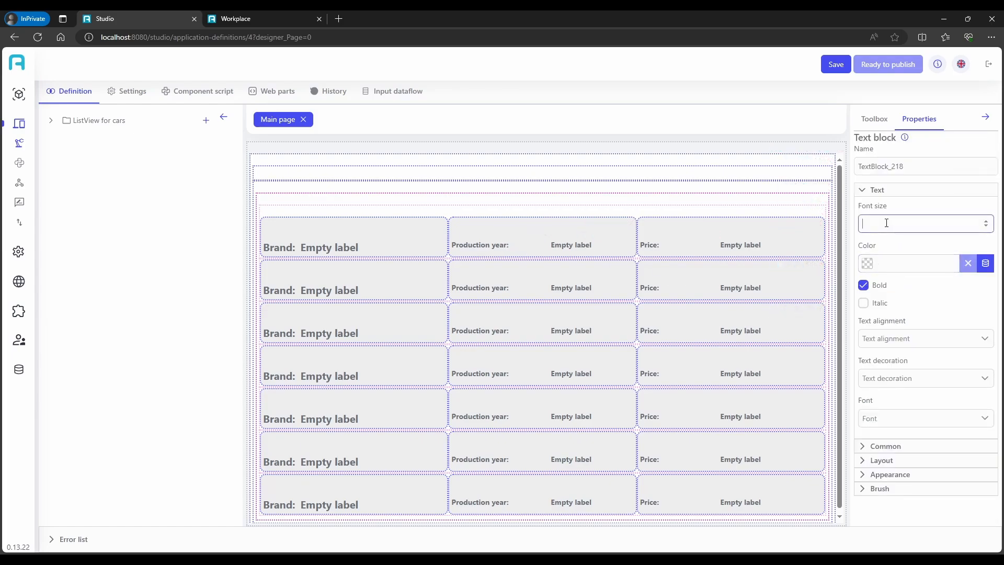
type("20")
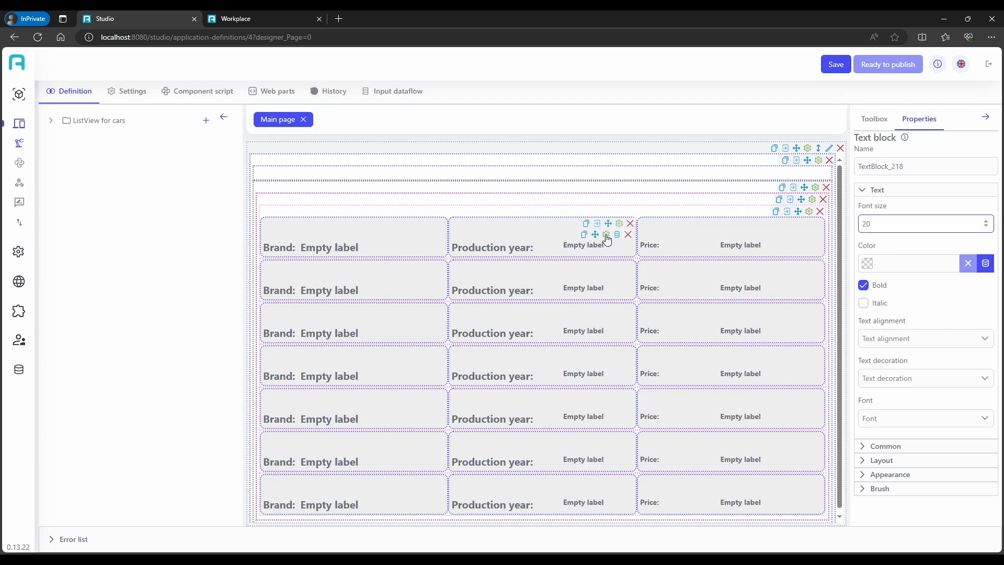
left_click(886, 446)
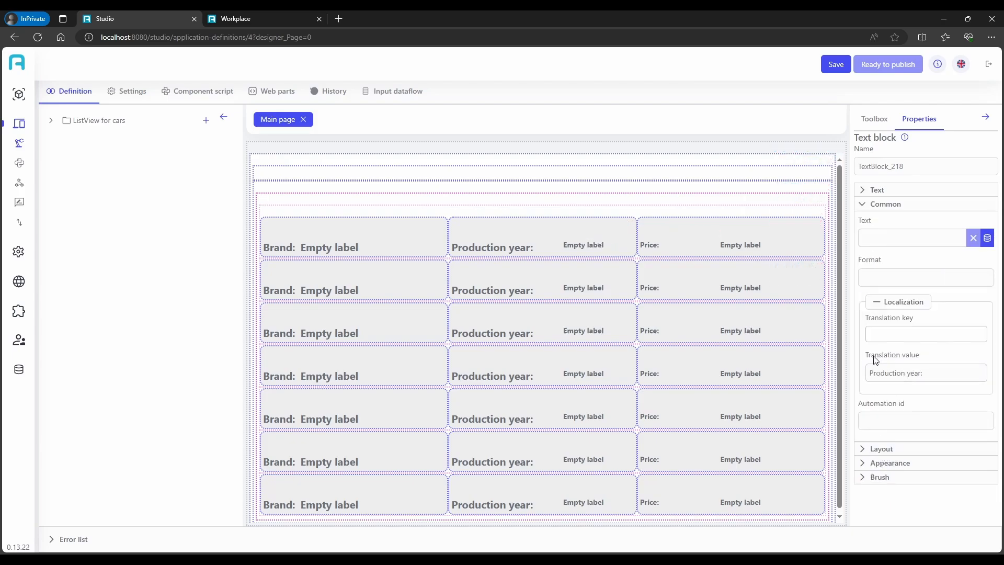
left_click(882, 449)
left_click(864, 393)
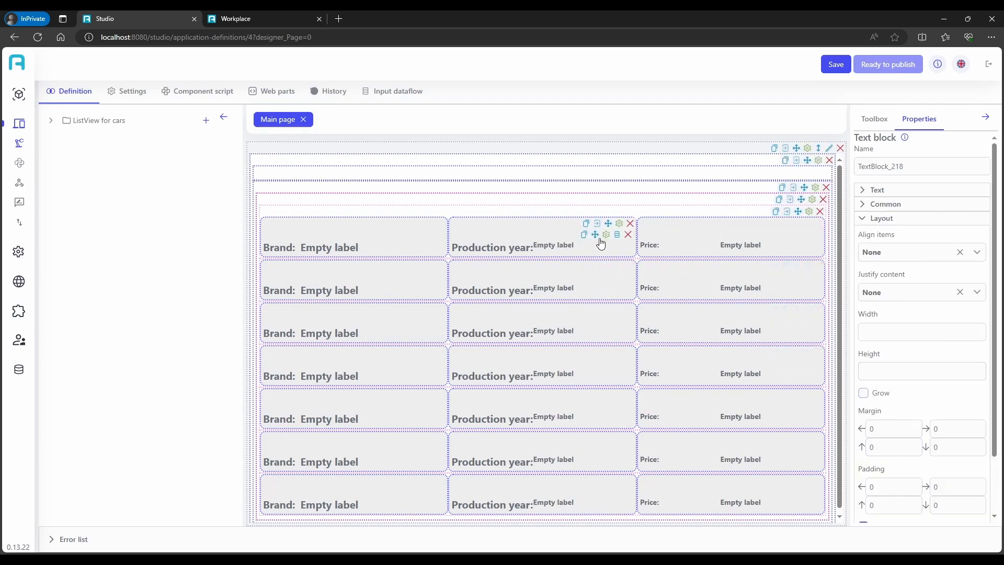
Set the value label beside "Production year:" to font size 20 with a left padding of 10
left_click(606, 235)
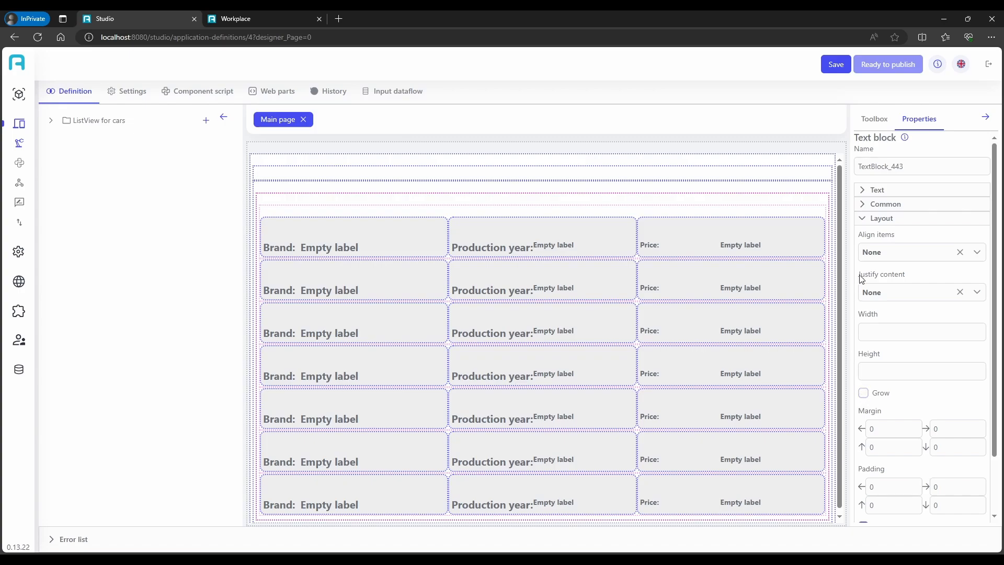
left_click(891, 189)
left_click(896, 224)
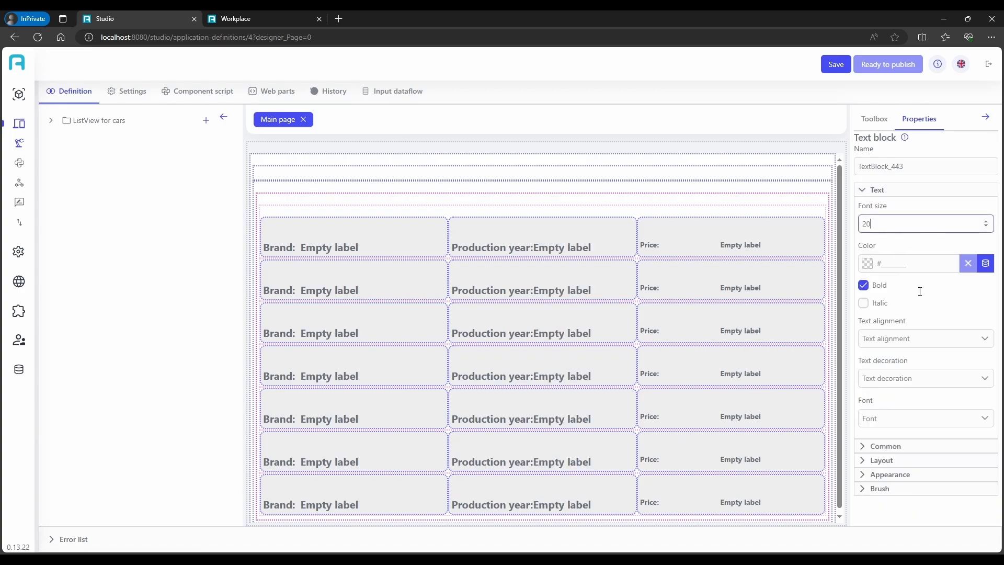
left_click(889, 473)
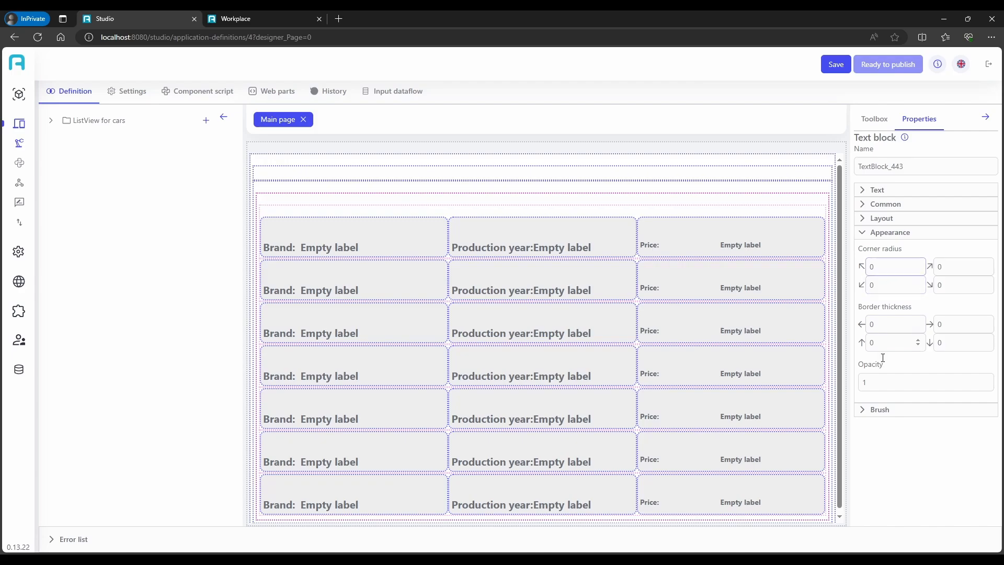
left_click(882, 220)
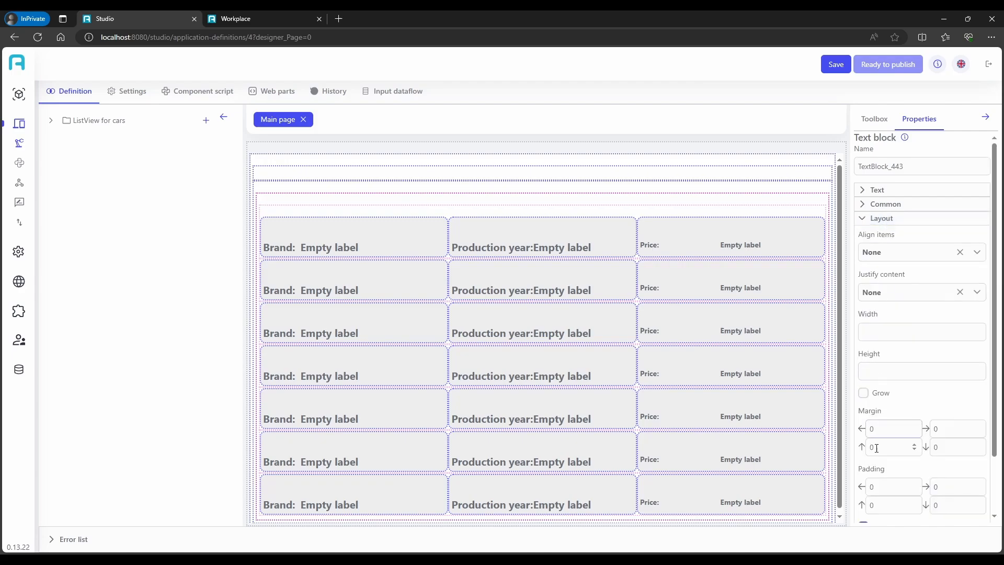
left_click(886, 485)
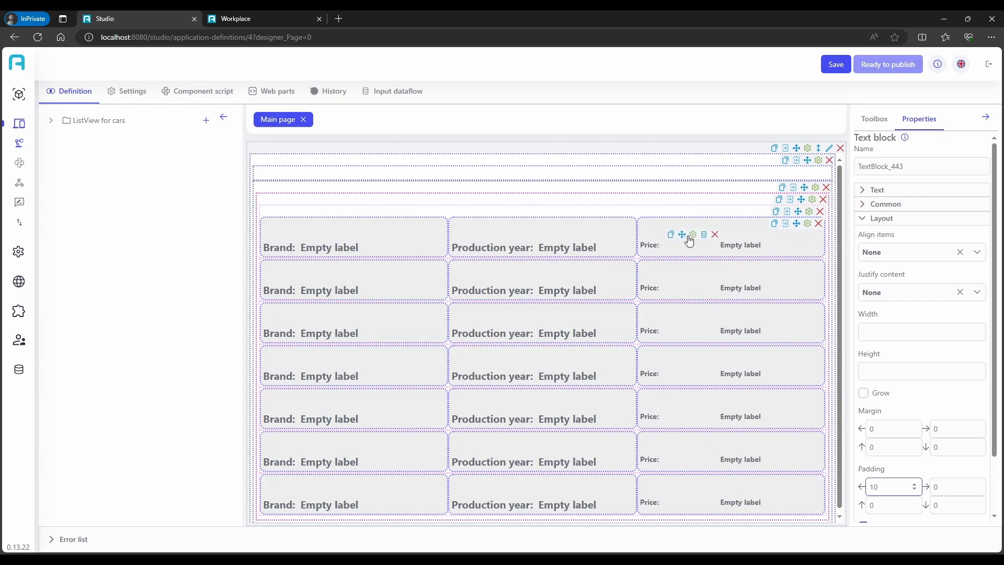
Turn off Grow for the "Price:" label and set its font size to 20
left_click(694, 238)
left_click(864, 393)
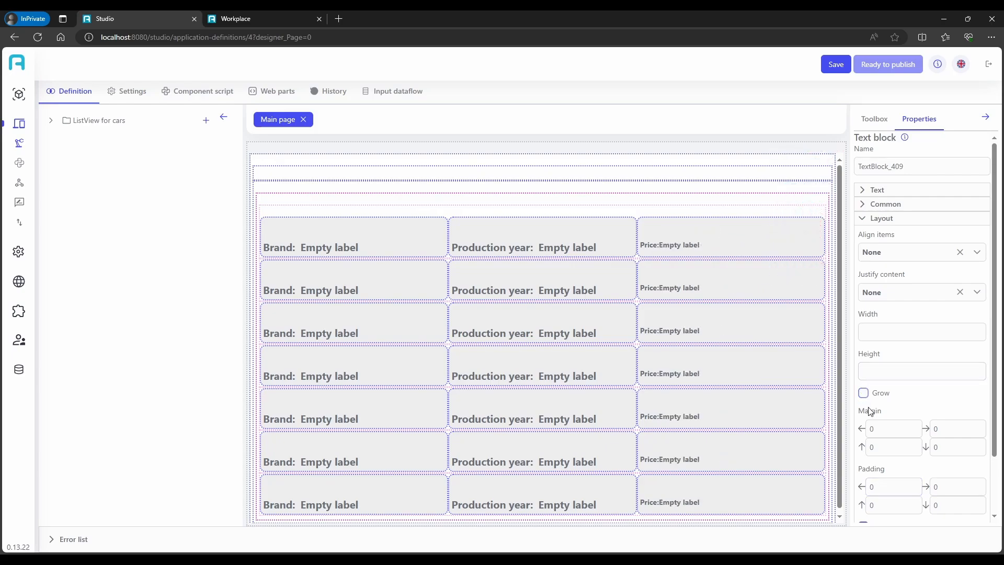
left_click(893, 428)
left_click(892, 487)
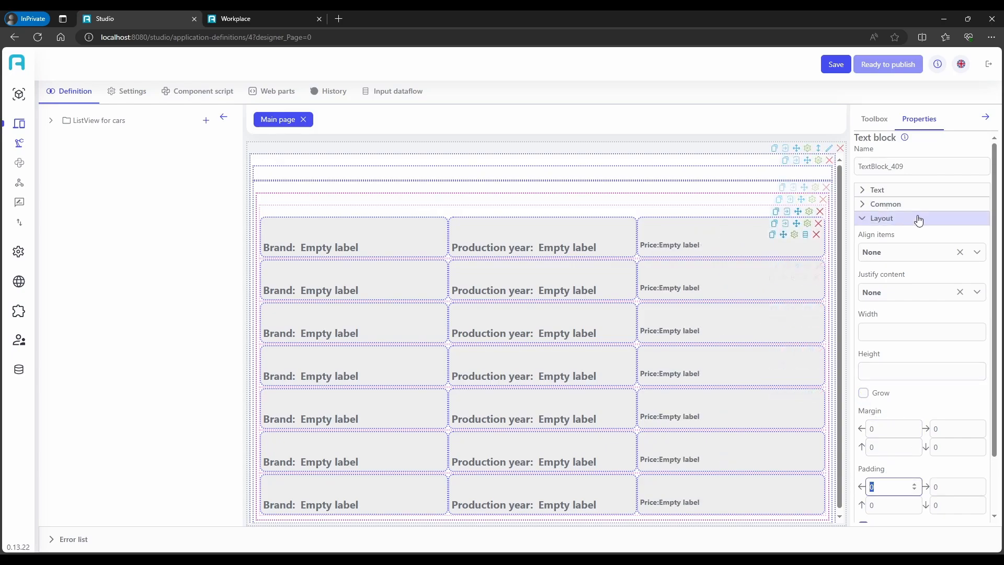
left_click(893, 191)
left_click(889, 225)
type("2")
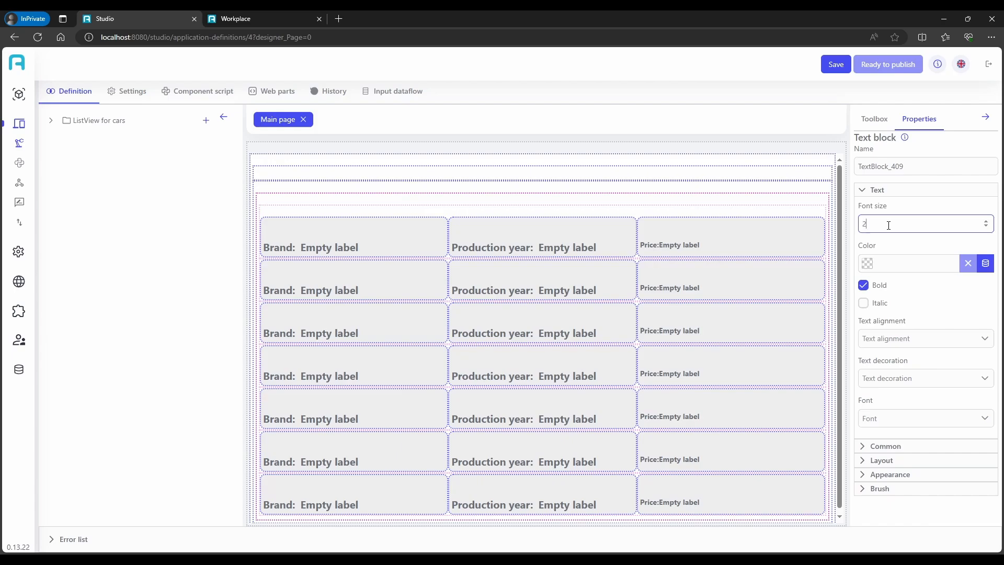
type("0")
mouse_move(678, 250)
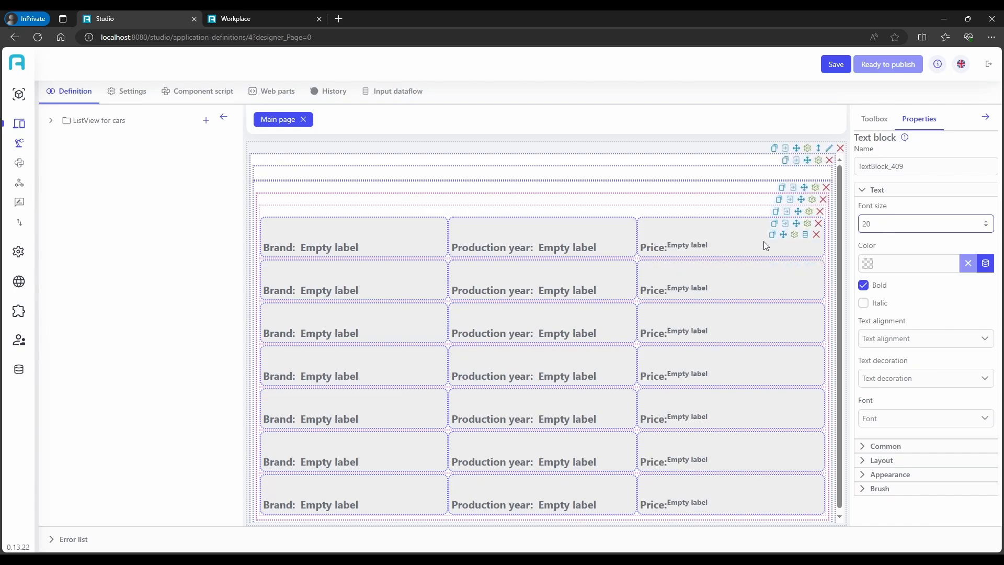
Set the value label beside "Price:" to font size 20 with Grow turned off and a left padding of 10
left_click(796, 235)
left_click(873, 222)
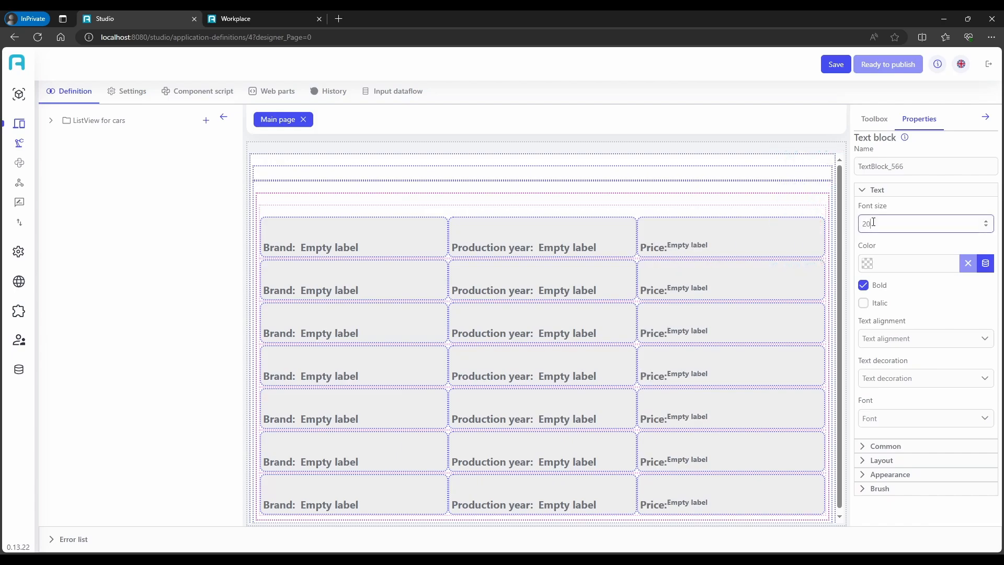
left_click(886, 446)
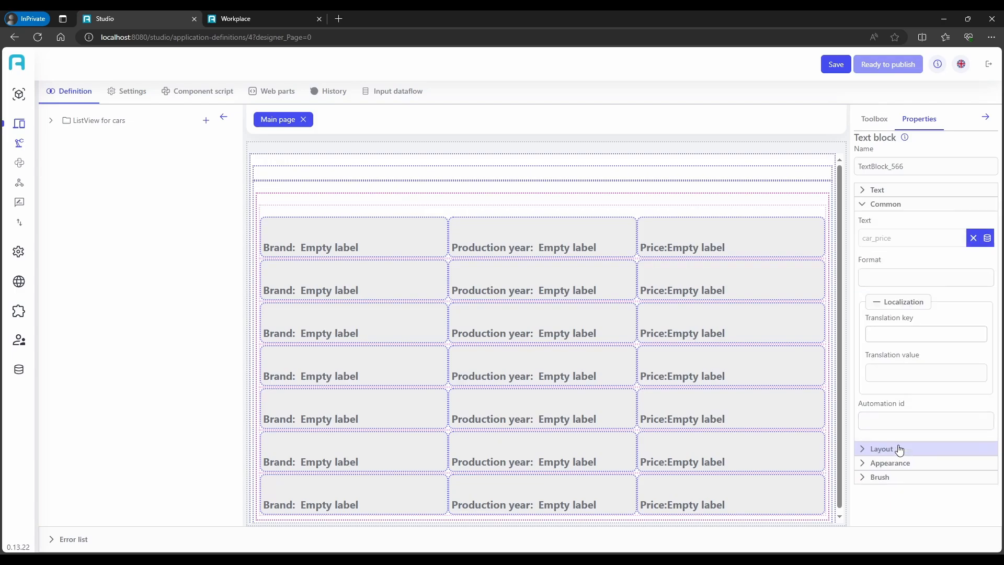
left_click(883, 448)
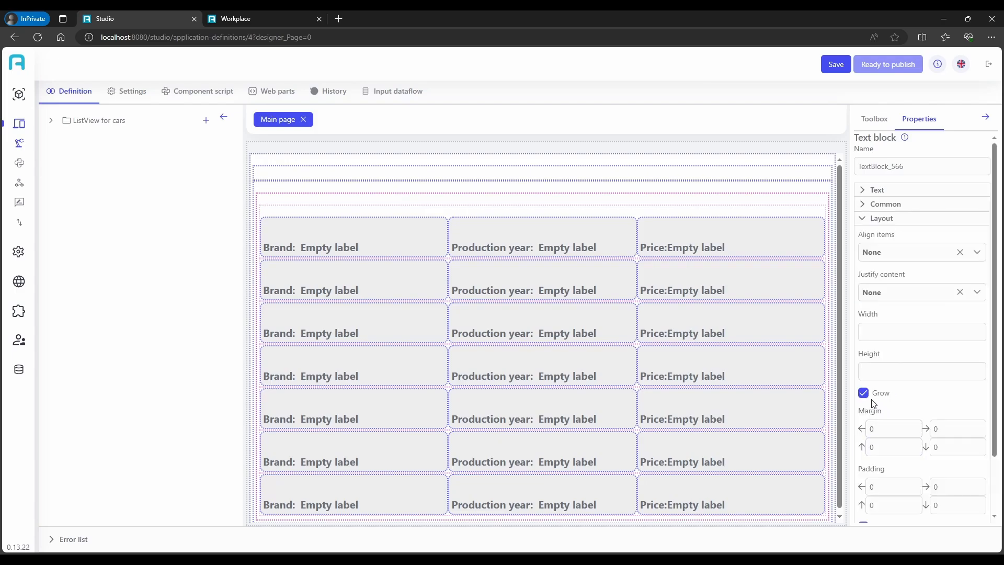
double_click(891, 486)
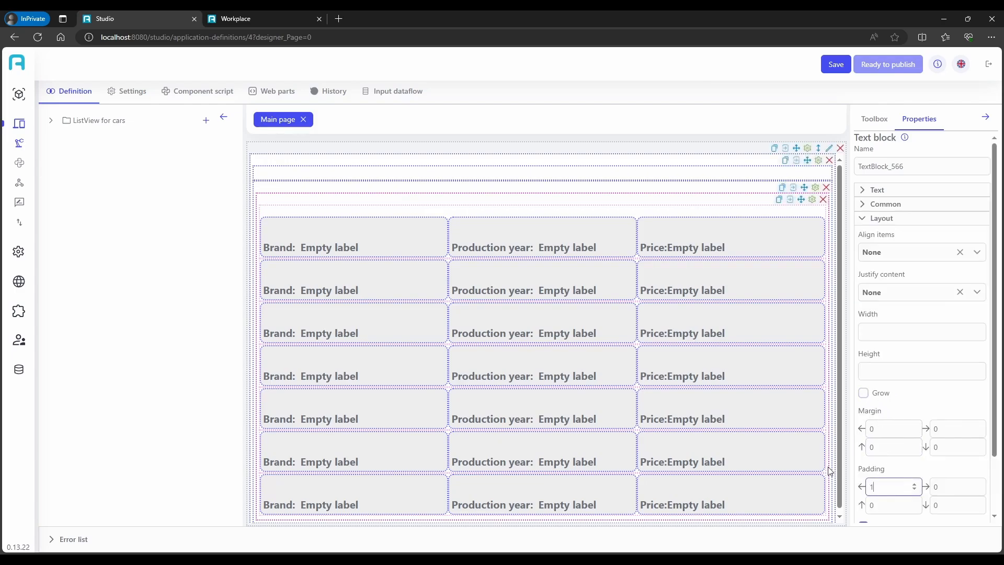
type("10")
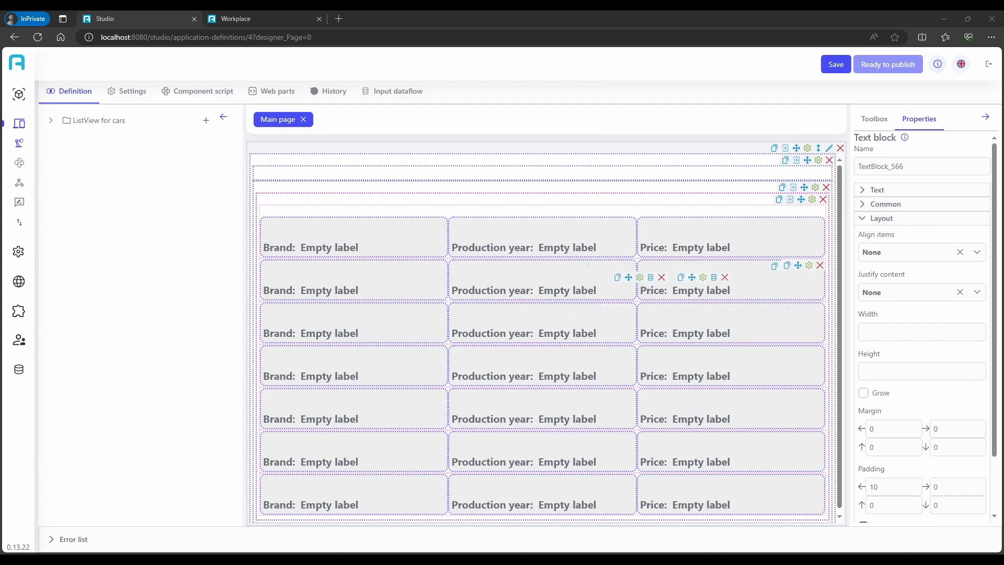
Turn off Grow for the list view's row template and set its padding to 10 on all four sides
left_click(812, 200)
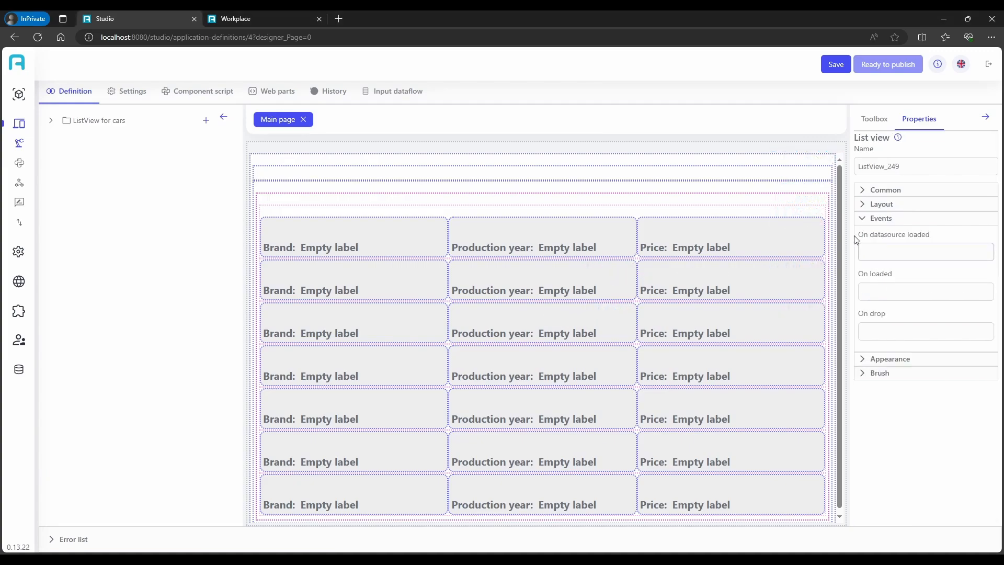
left_click(809, 211)
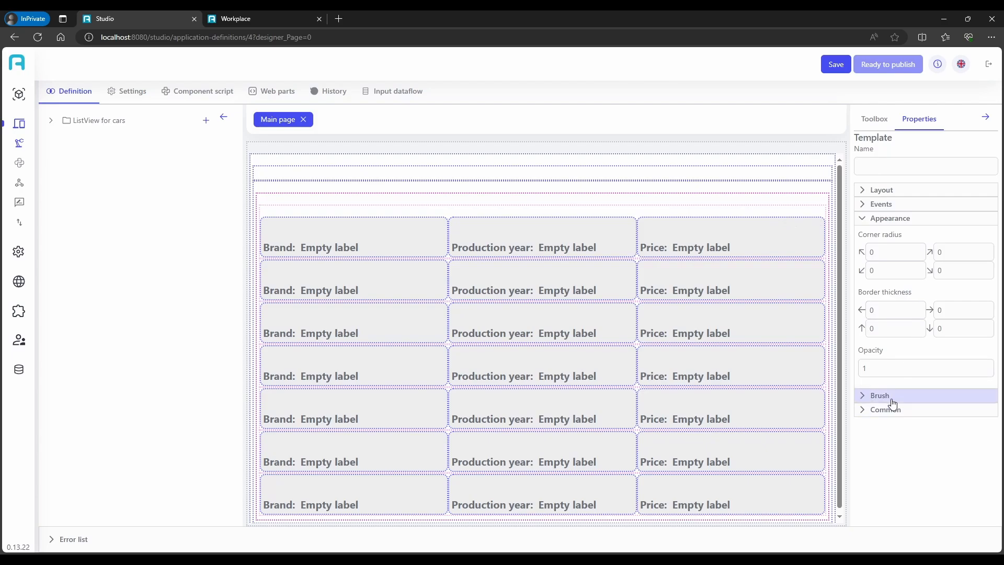
left_click(888, 191)
left_click(863, 406)
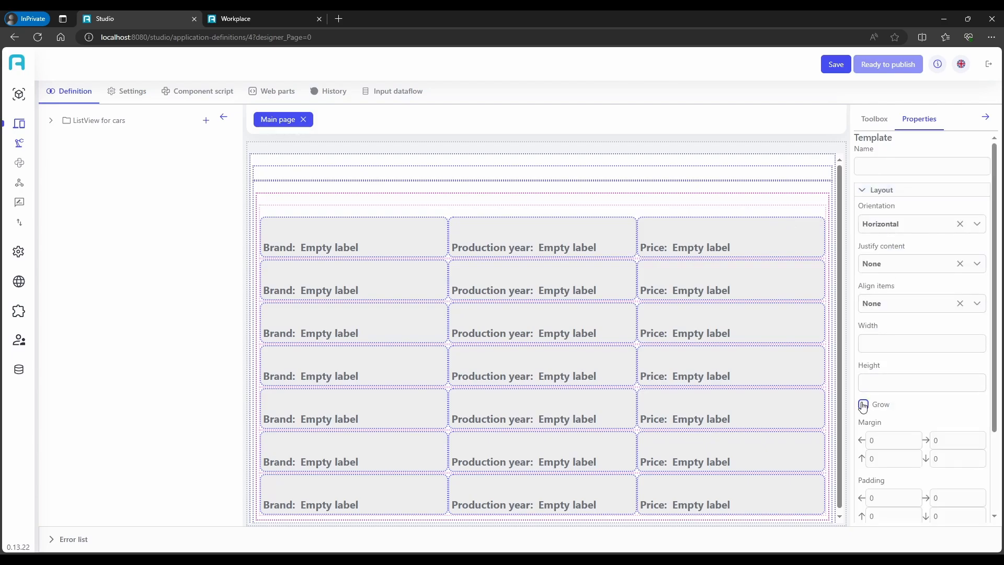
left_click(868, 386)
scroll(897, 432, "down", 1)
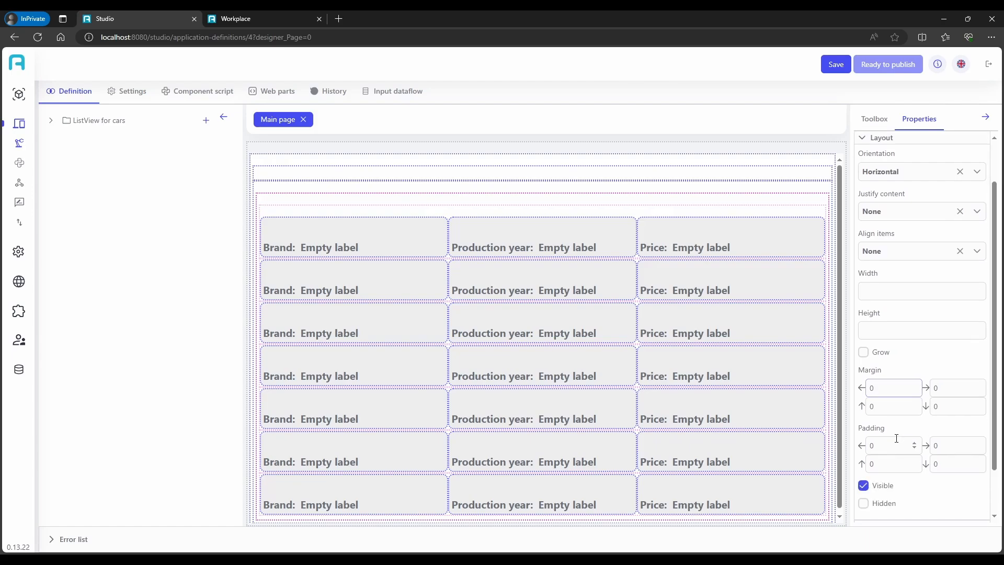
left_click_drag(891, 445, 854, 445)
type("10")
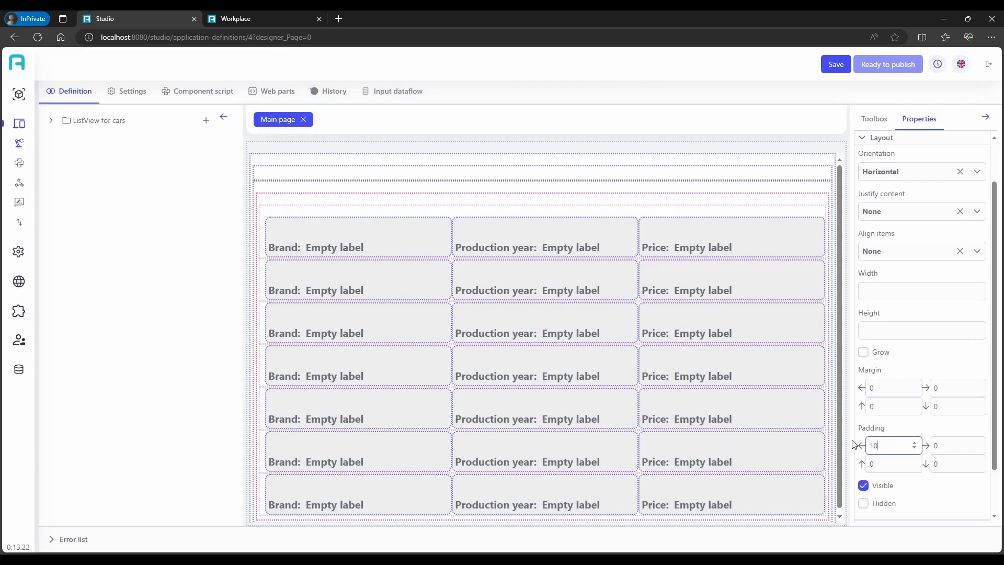
key("ctrl+c")
key("ctrl+v")
left_click_drag(951, 447, 858, 465)
key("ctrl+v")
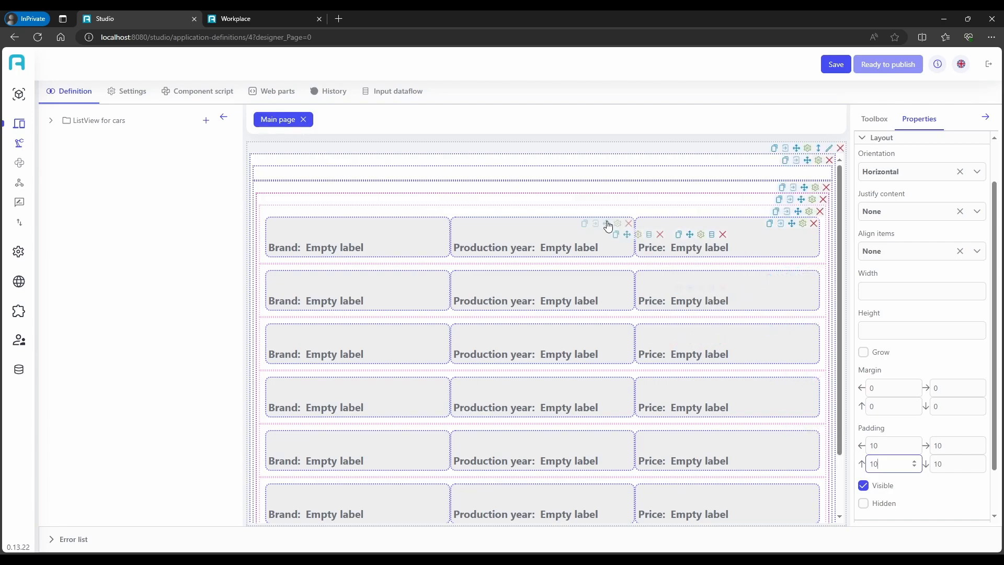
Set the left padding of the Production year stack panel to 10
left_click(619, 225)
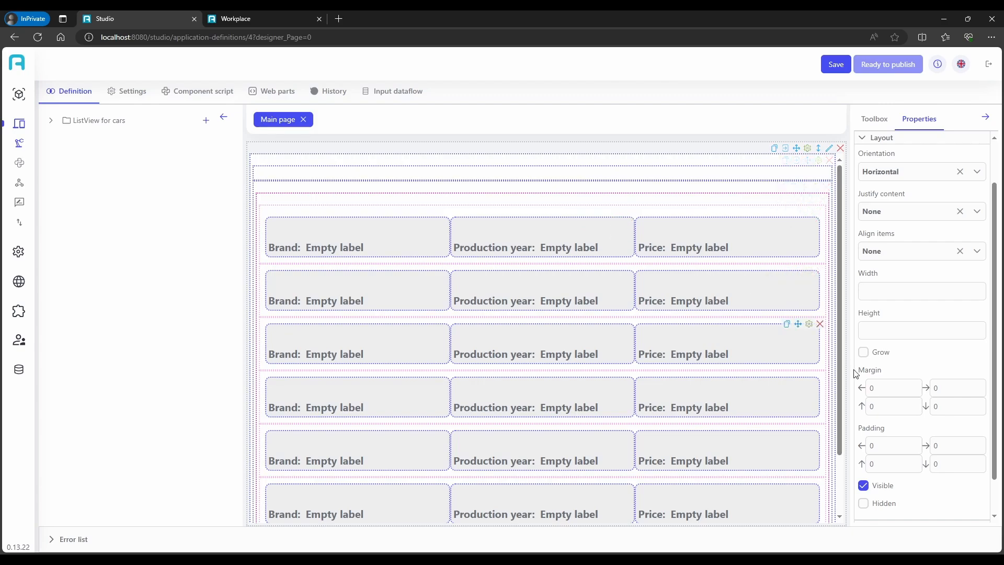
scroll(858, 377, "down", 1)
left_click(858, 406)
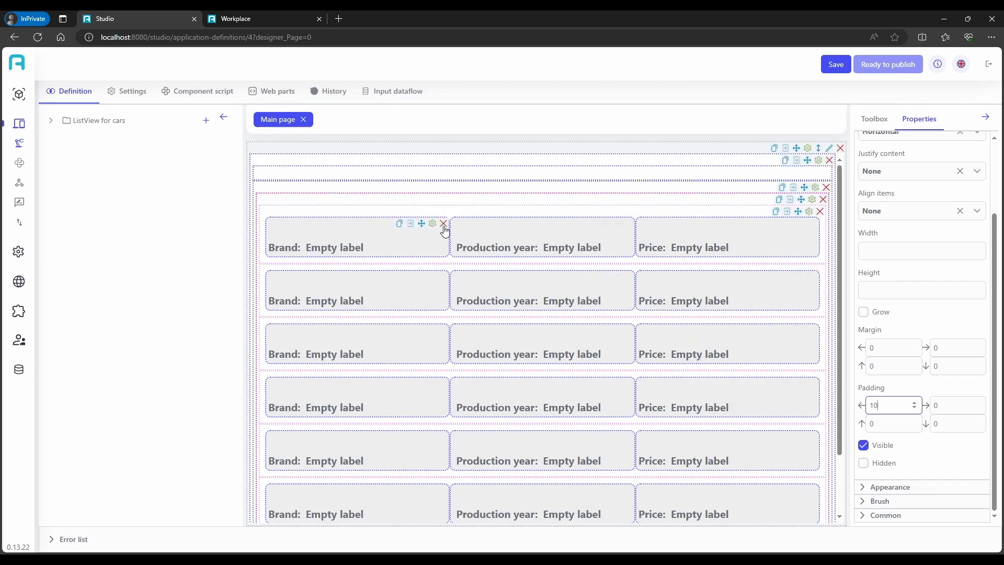
Set the left and right padding of the Brand stack panel to 10
left_click(435, 225)
left_click(874, 402)
double_click(867, 401)
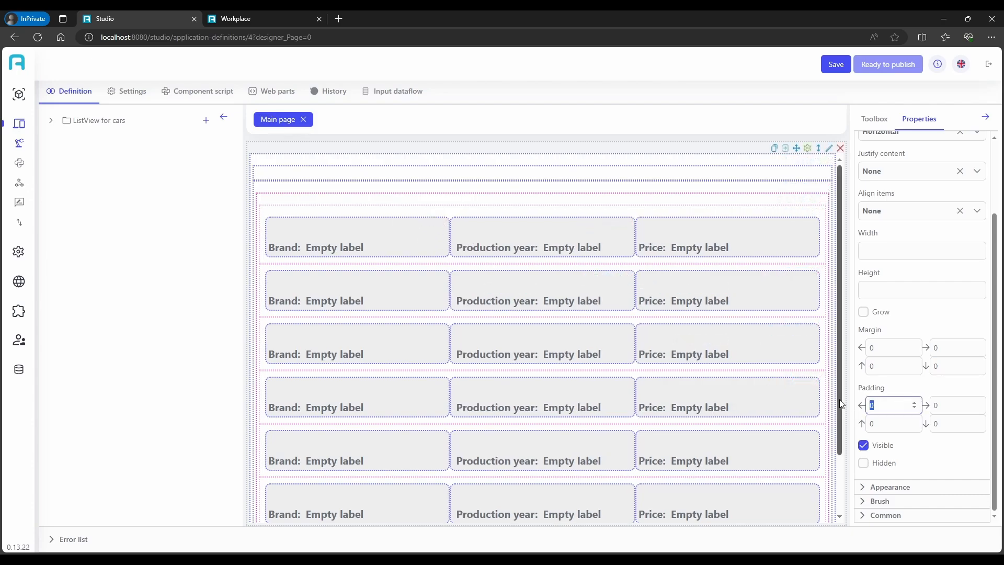
type("10")
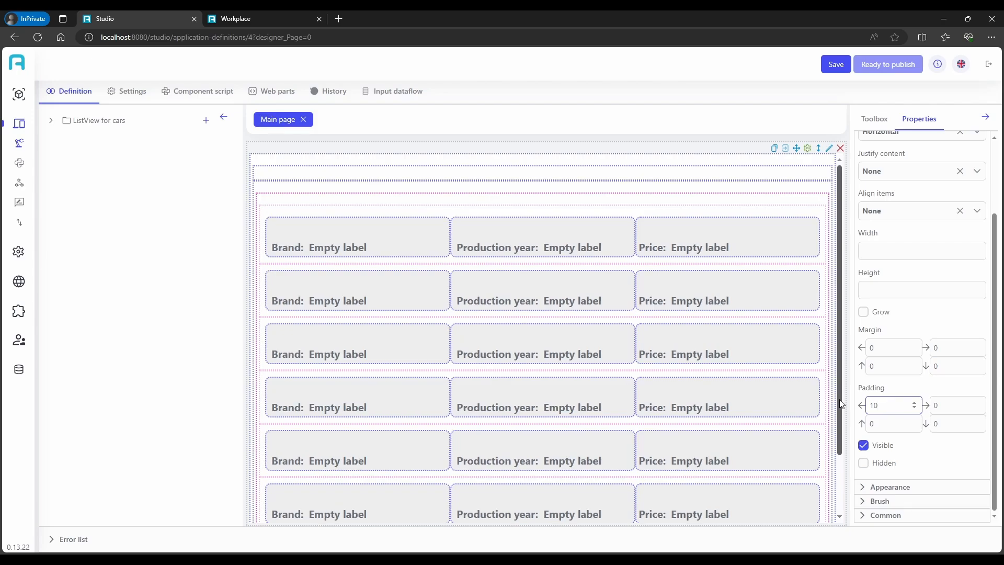
key("Tab")
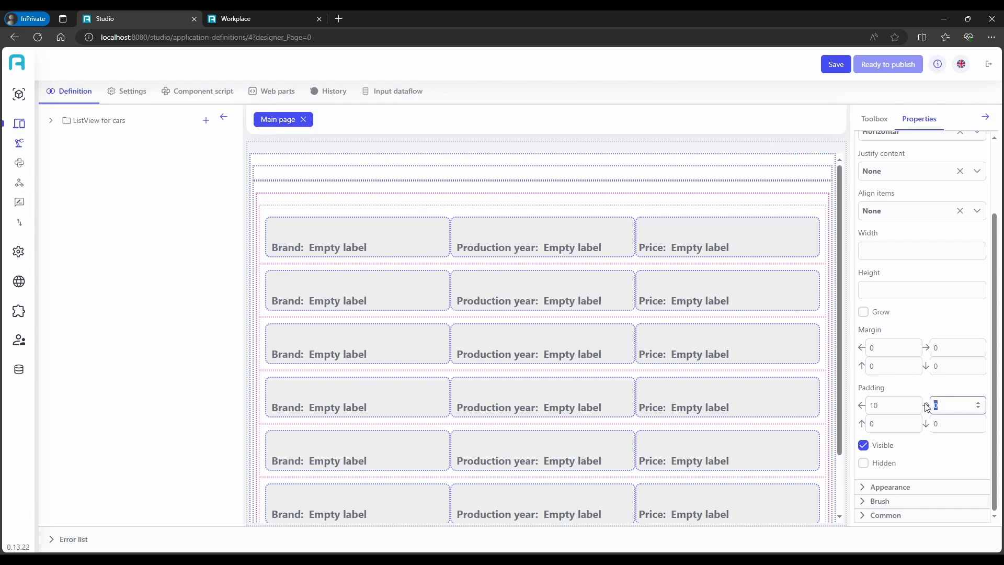
type("10")
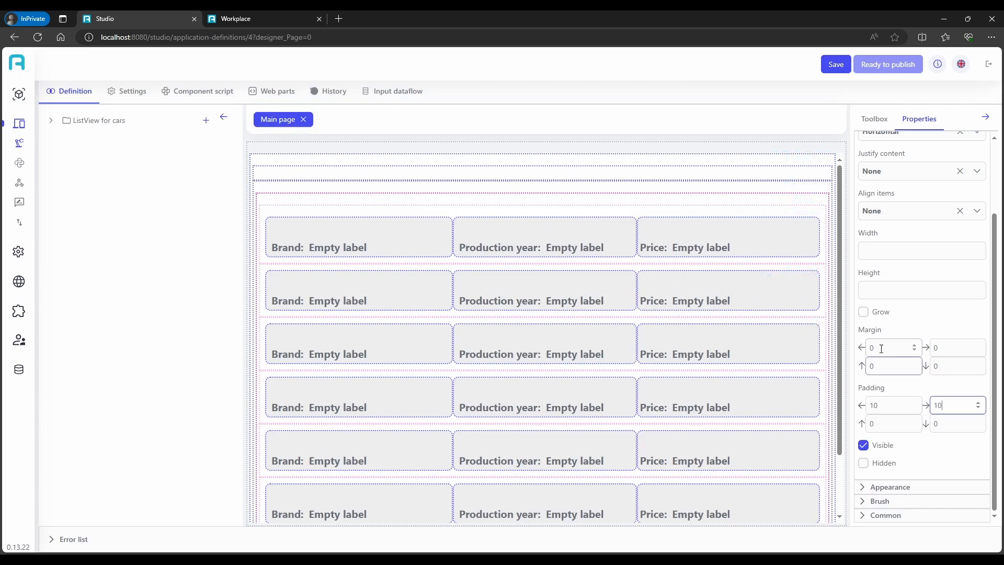
left_click_drag(881, 348, 788, 330)
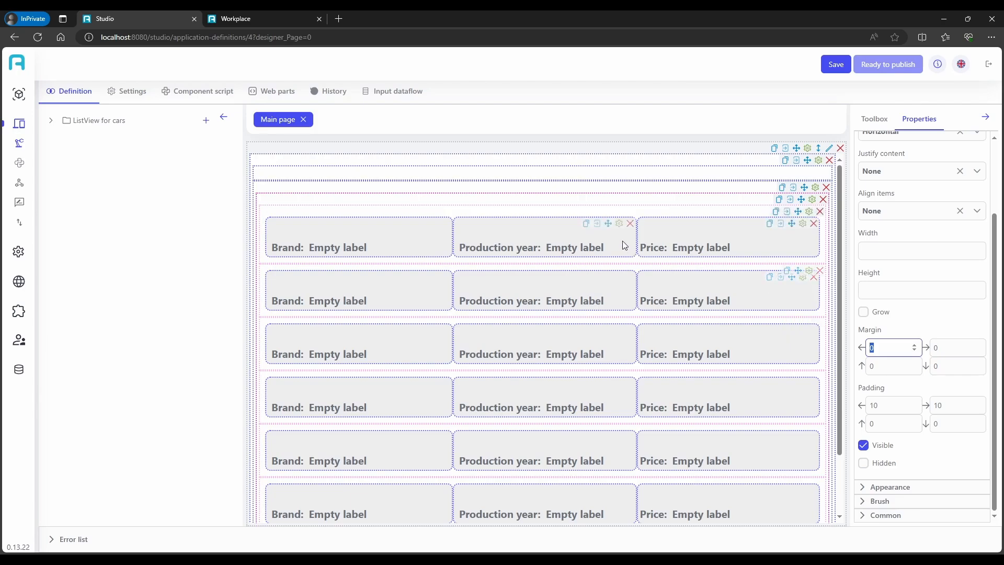
Give the Production year stack panel a left margin of 10
left_click(621, 223)
left_click_drag(876, 348, 816, 339)
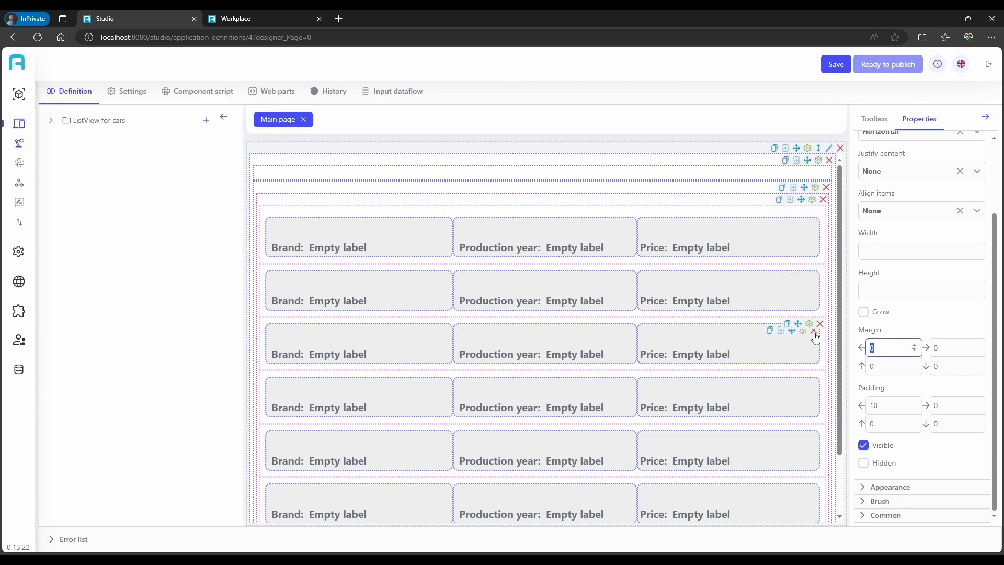
type("10")
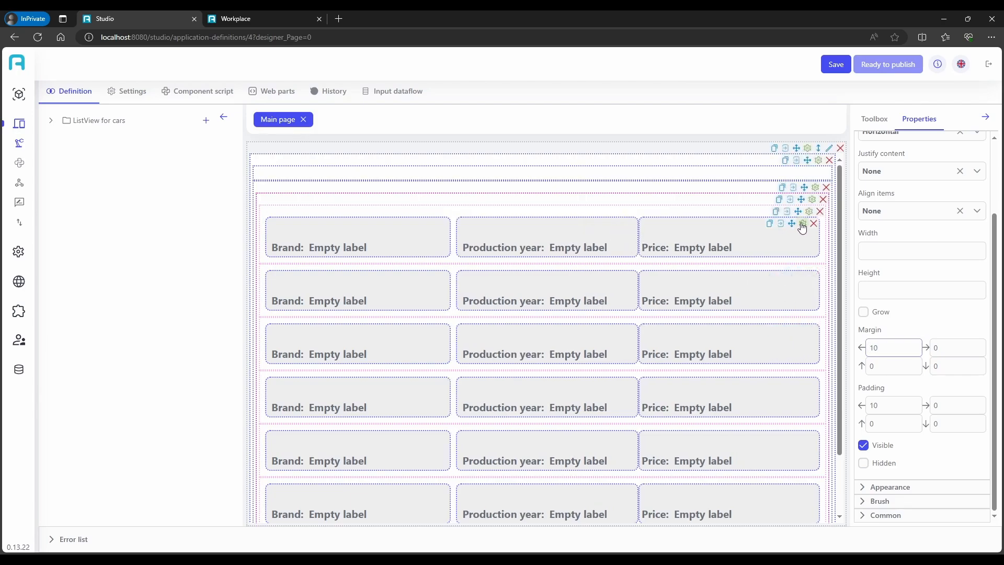
Give the Price stack panel a left margin of 10 and a left padding of 10
left_click(803, 225)
left_click_drag(884, 348, 852, 348)
type("10")
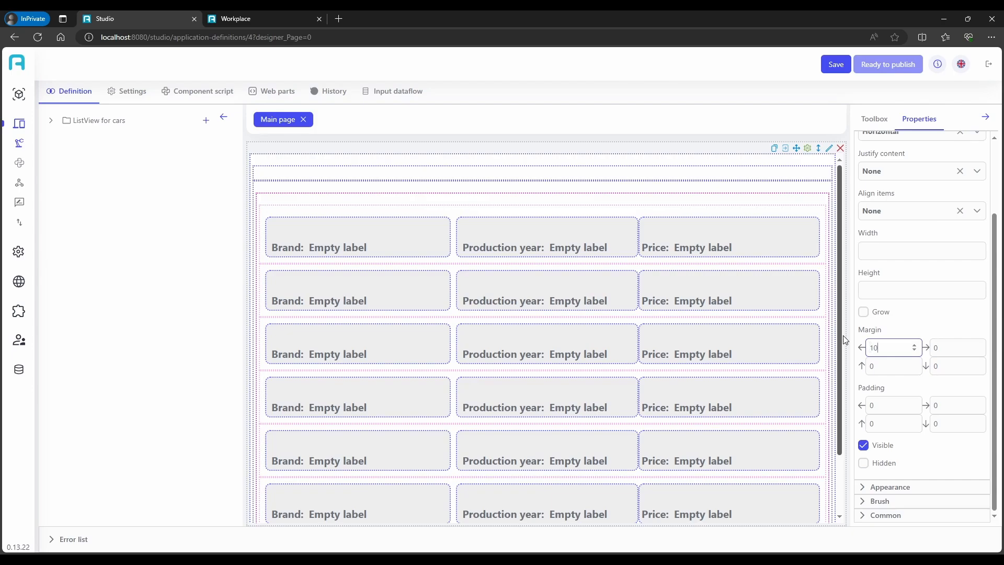
left_click_drag(879, 405, 827, 406)
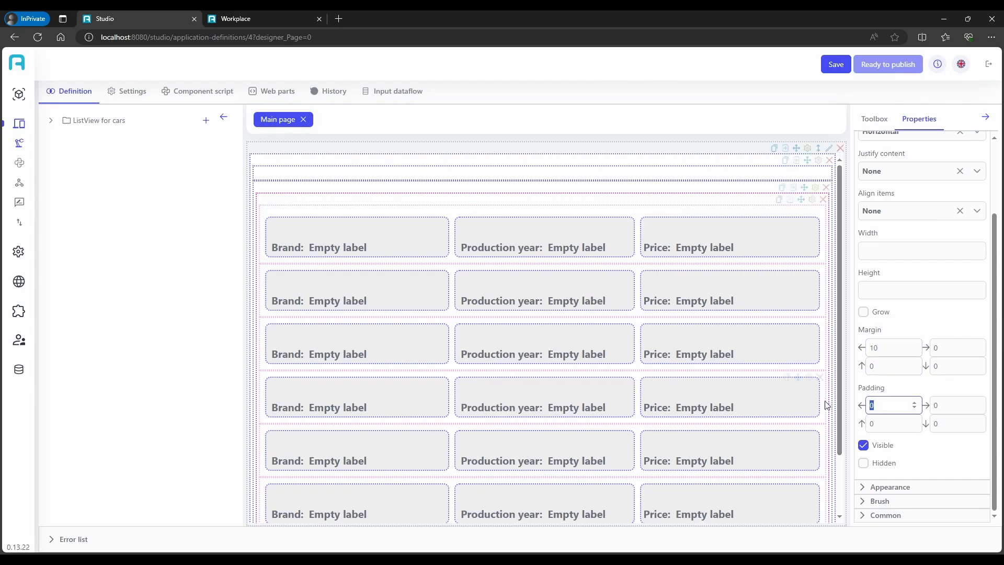
type("10")
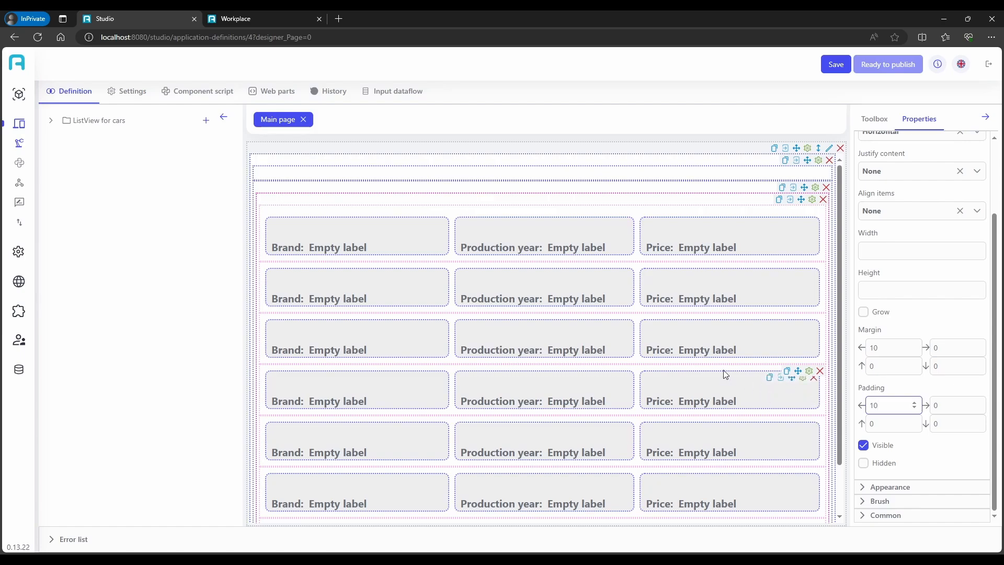
Save the ListView for cars component and mark it as ready to publish
left_click(831, 66)
left_click(888, 67)
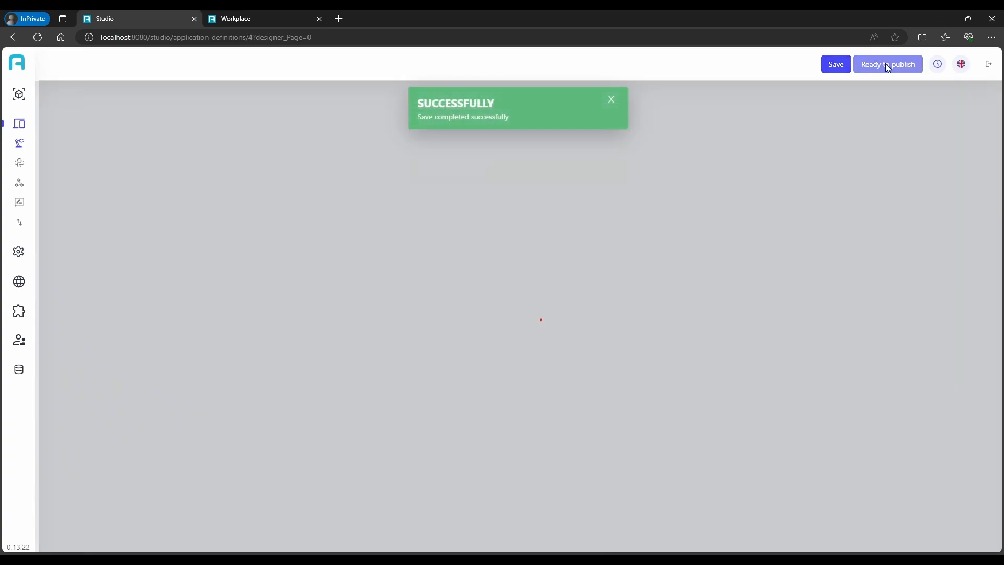
Publish the ListView for cars component from the Publication page
mouse_move(33, 205)
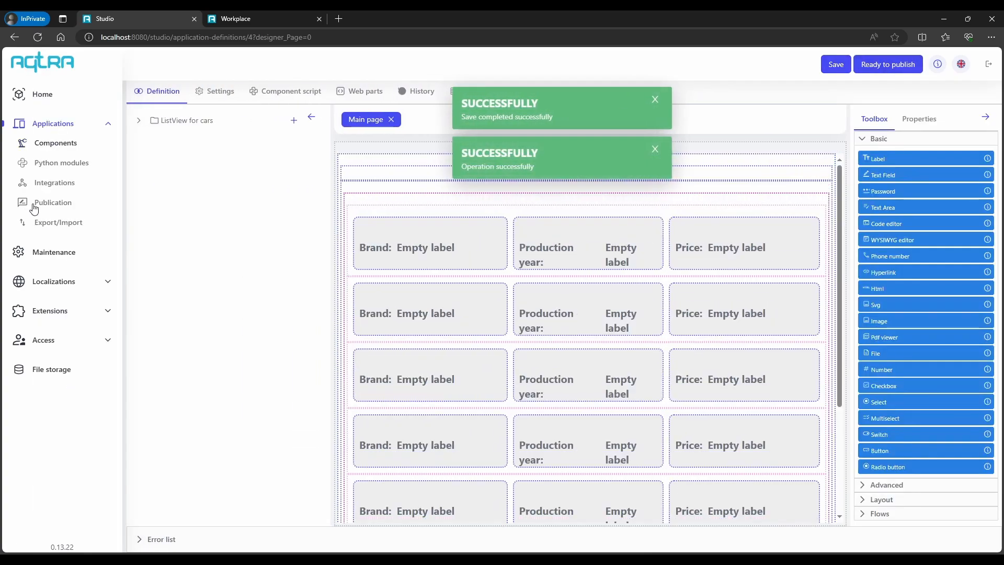
left_click(34, 208)
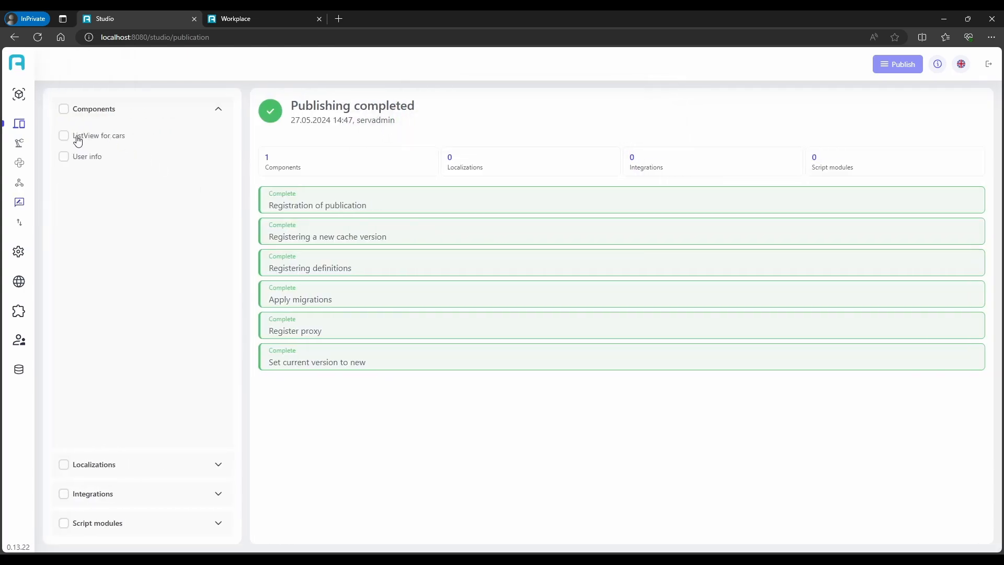
left_click(79, 139)
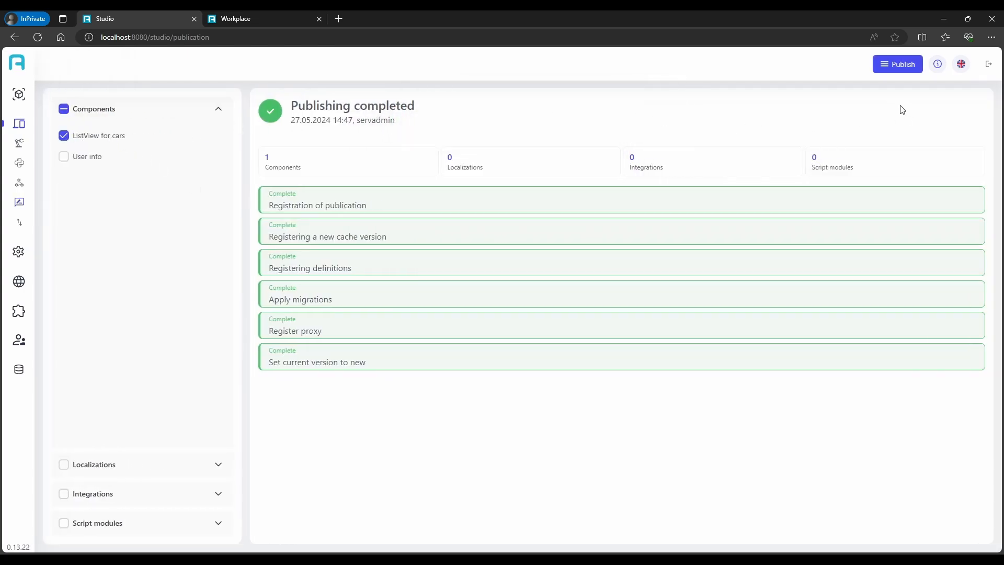
left_click(903, 64)
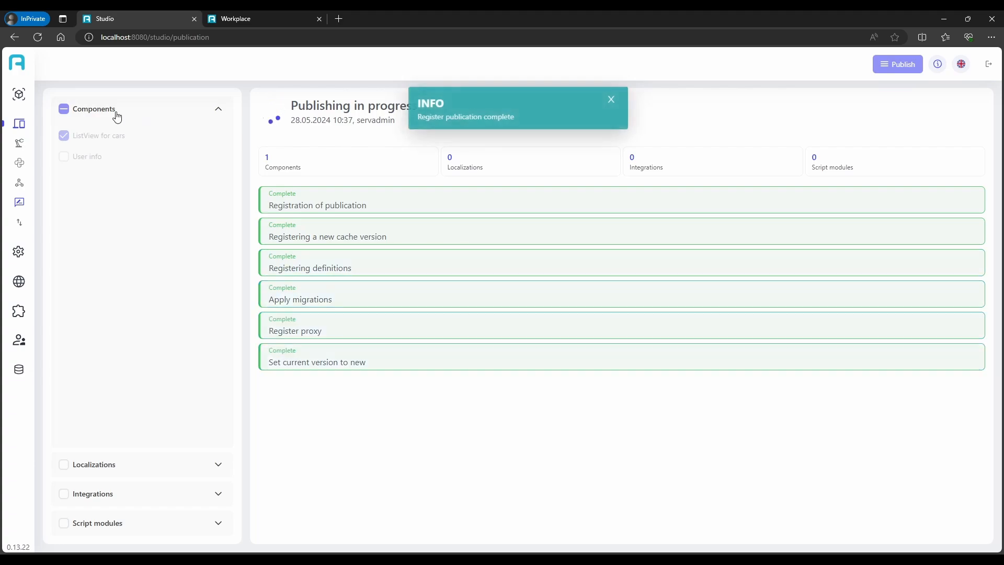
Add and save a digital-workplace navigation item for the ListView for cars component, opening Main page, with the translation value "Listview for cars"
left_click(21, 99)
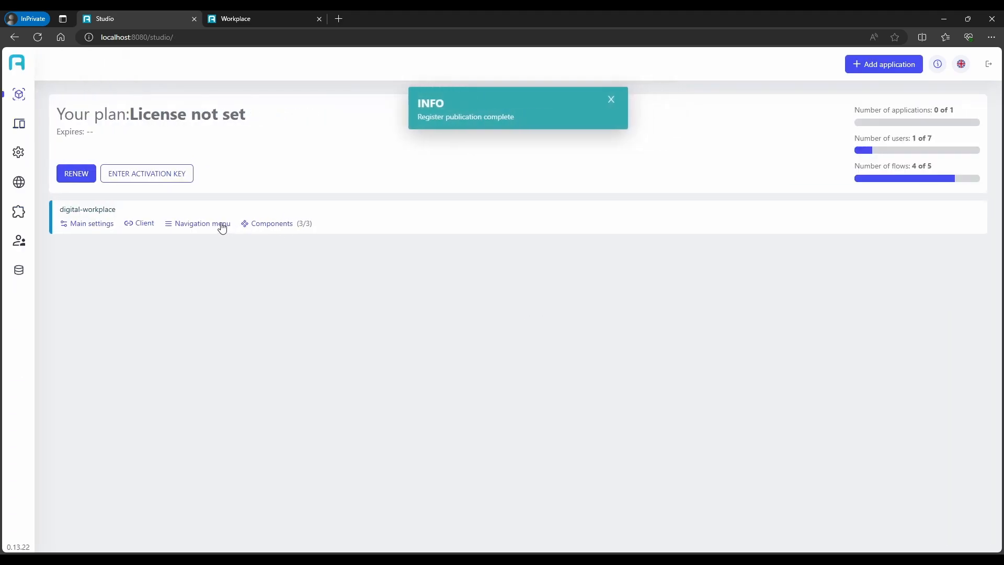
left_click(218, 225)
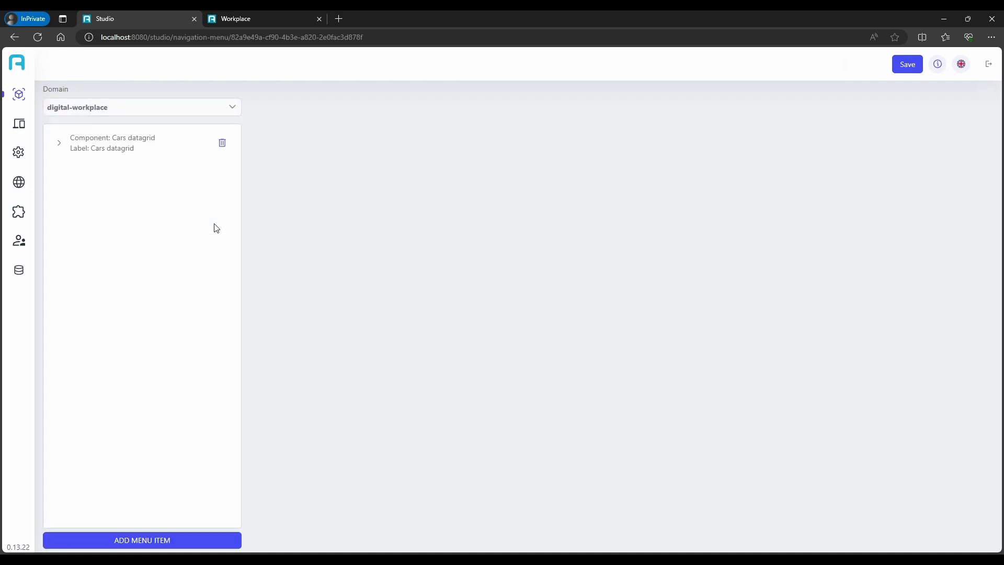
left_click(122, 540)
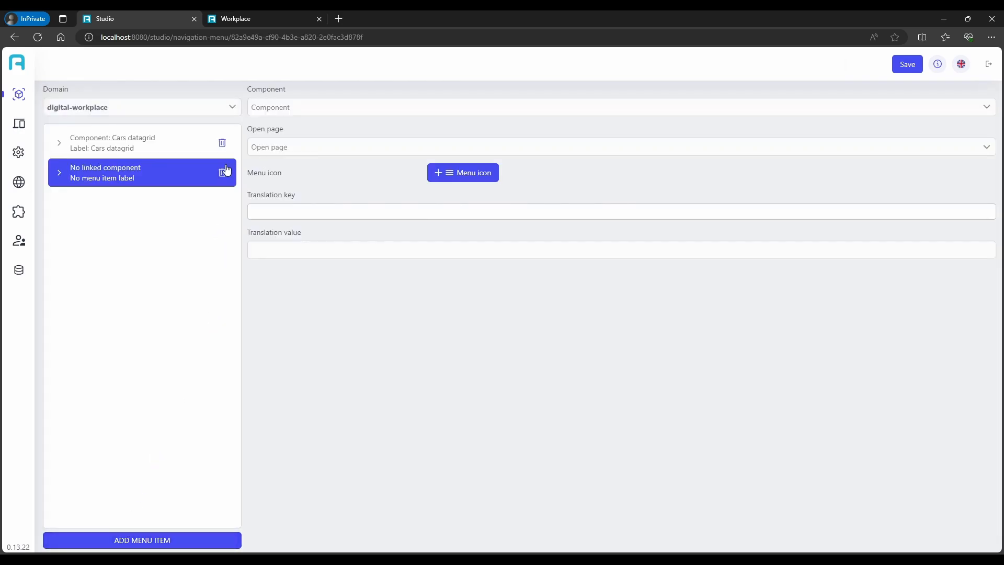
left_click(302, 112)
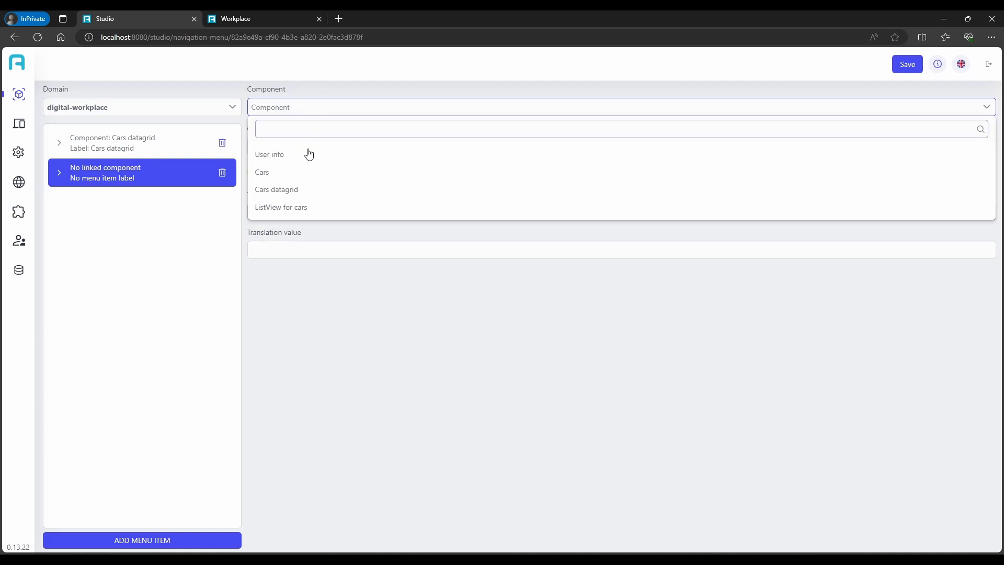
left_click(307, 206)
left_click(281, 148)
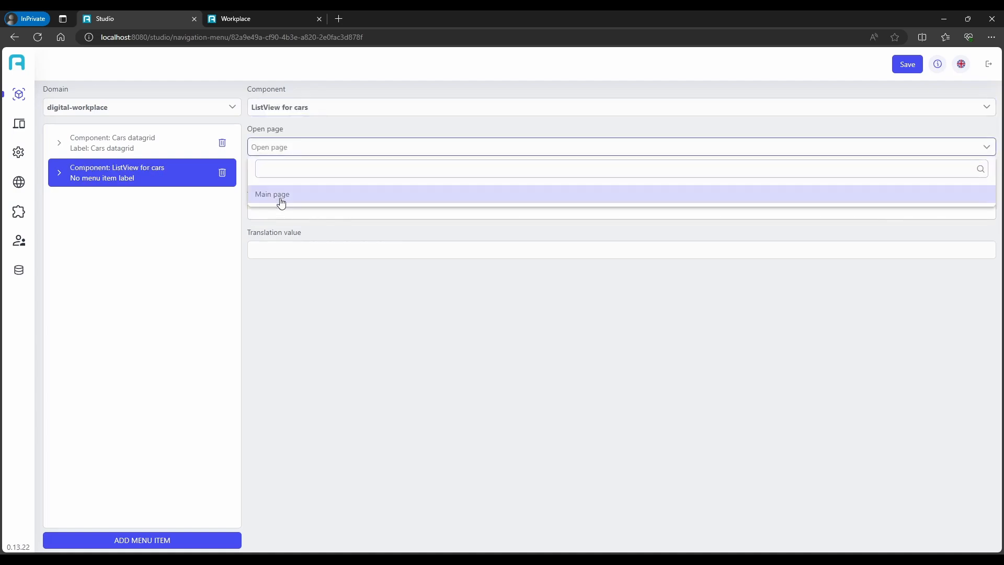
left_click(281, 200)
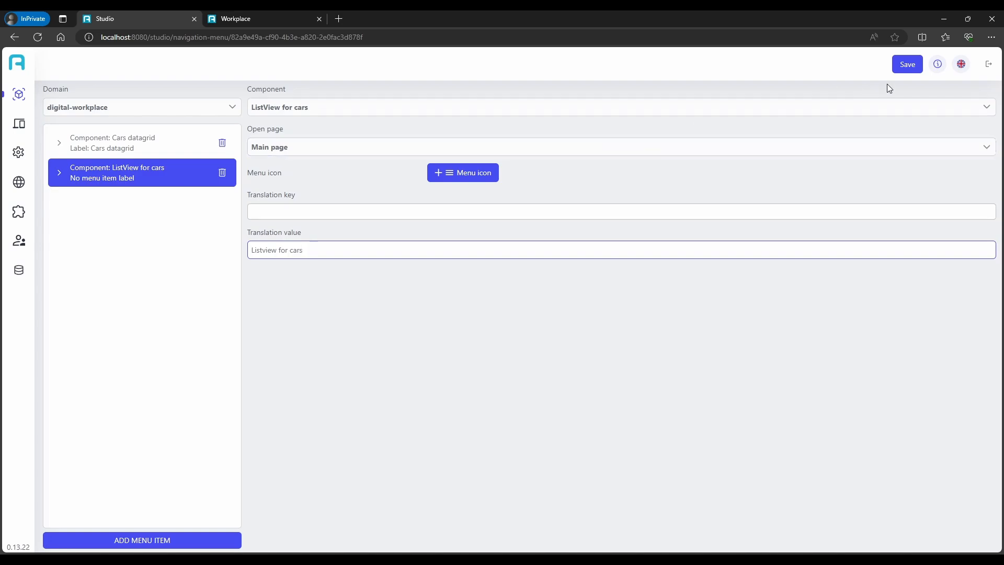
left_click(907, 66)
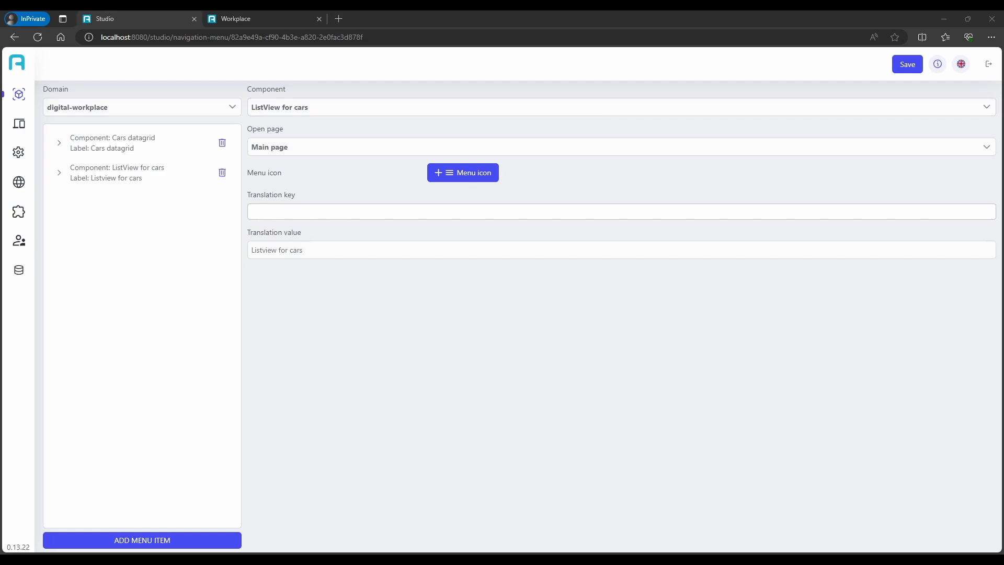
Switch to the Workplace, reload it and open Listview for cars to check the published car list
left_click(280, 15)
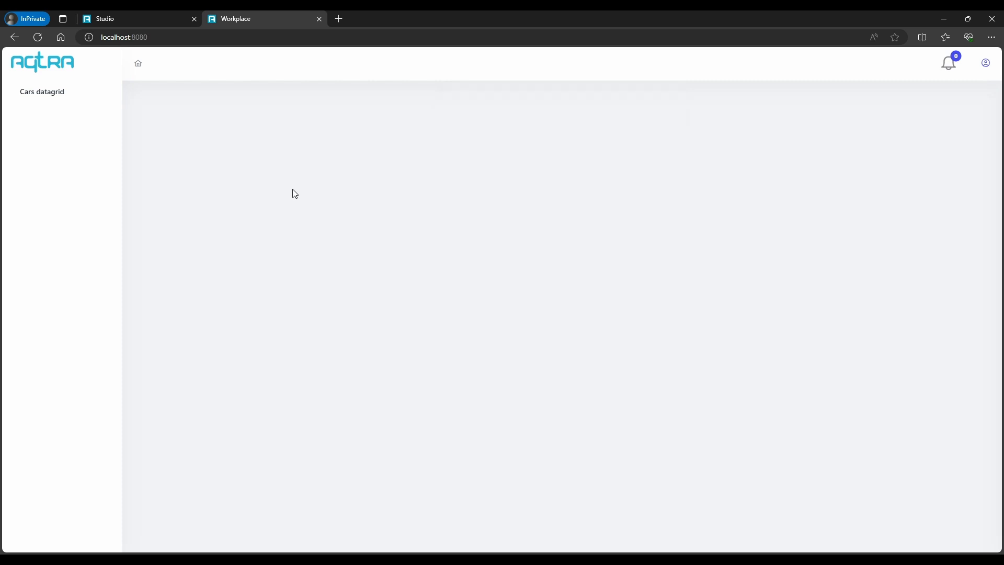
key("F5")
left_click(50, 121)
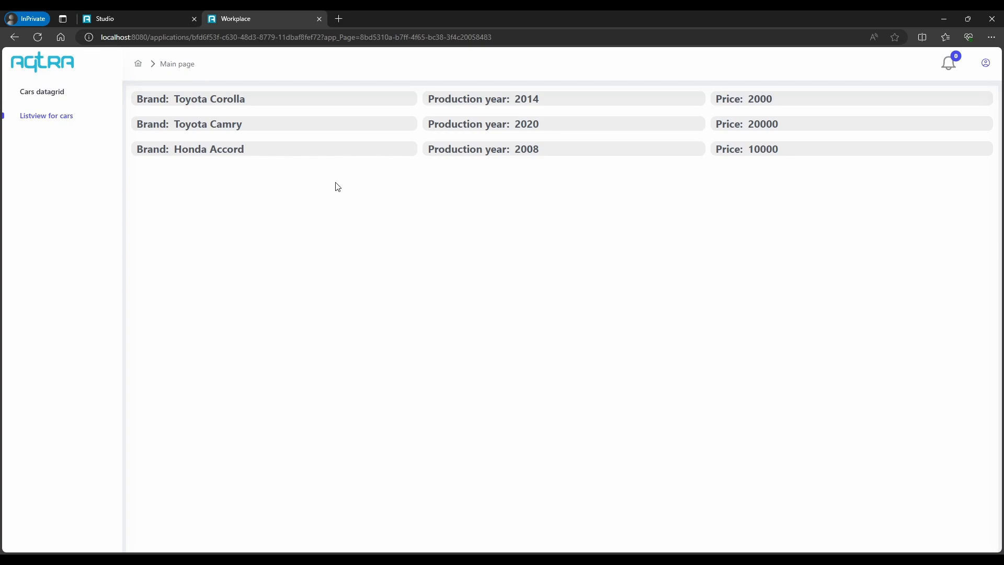
left_click(70, 98)
left_click(60, 123)
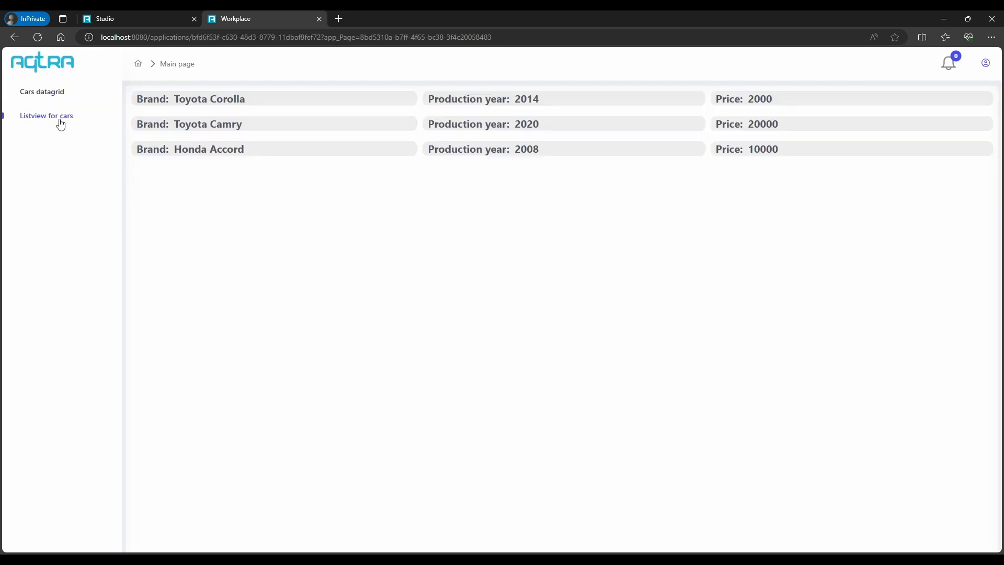